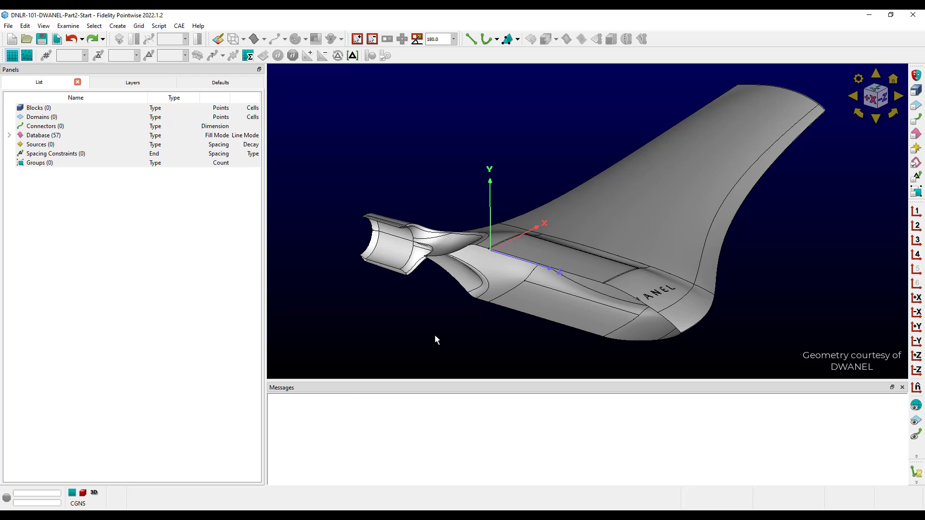
Create connectors on the two surface boundaries that run up to either side of the sliver-shaped corner notch.
key(2)
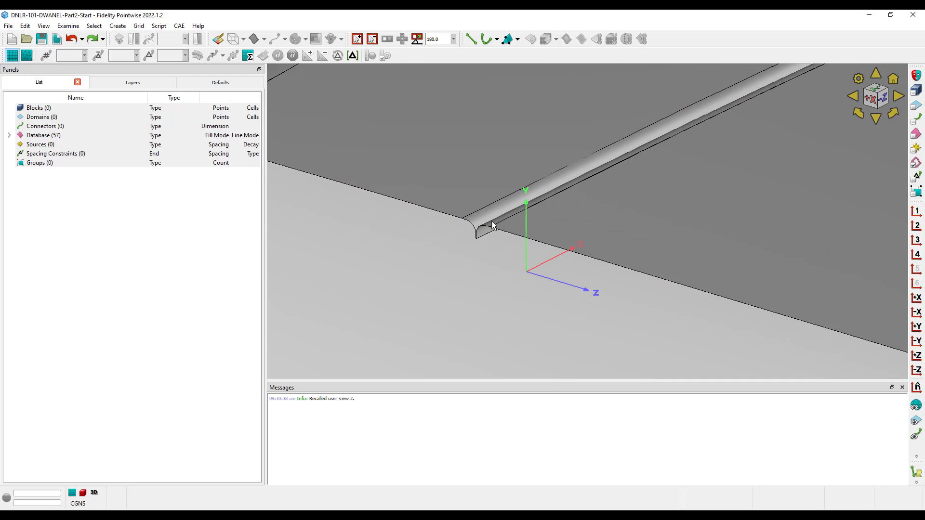
key(3)
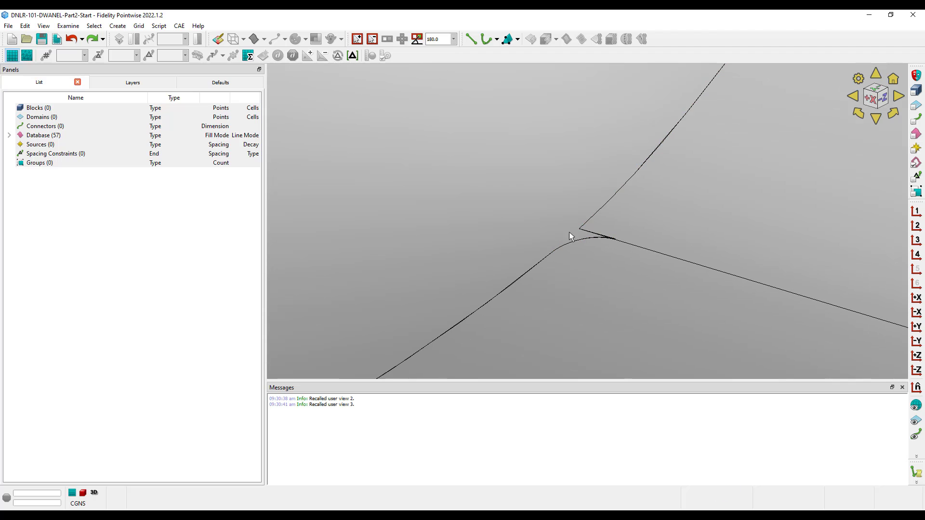
scroll(615, 233, up, 5)
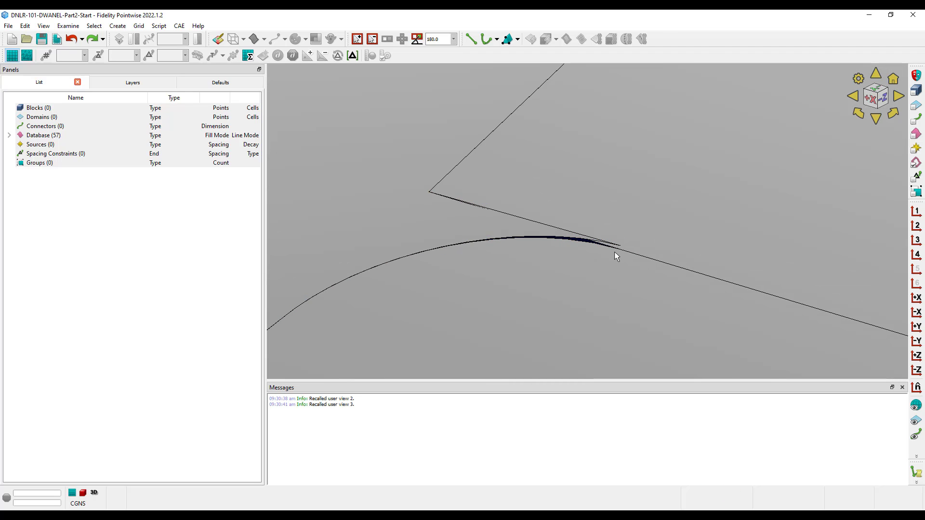
scroll(607, 256, down, 2)
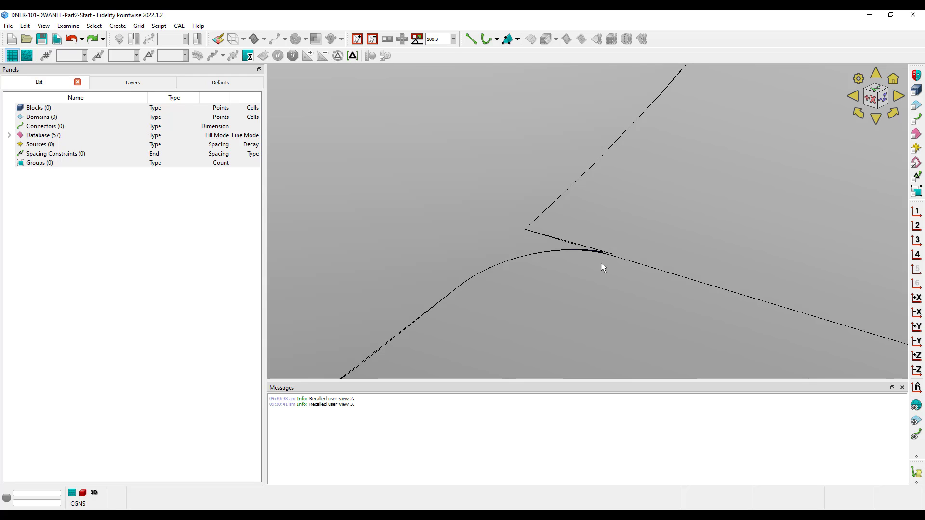
click(562, 197)
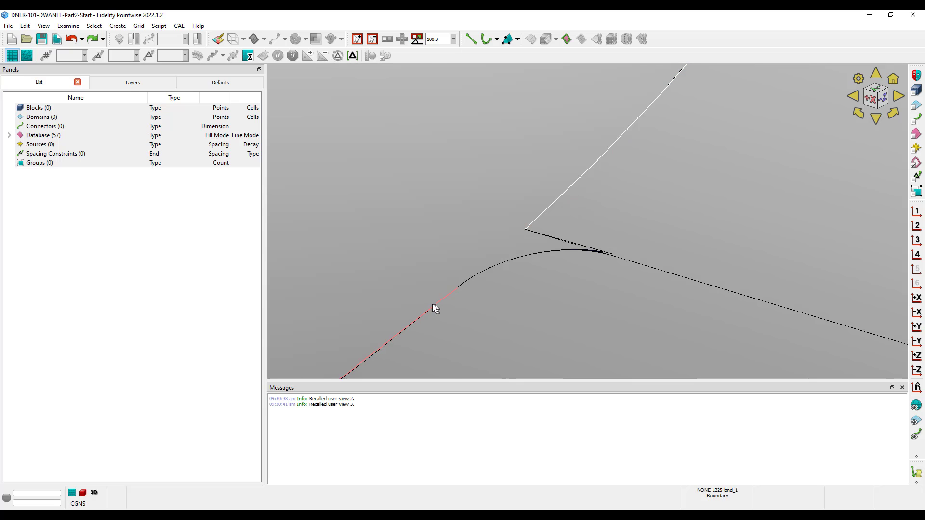
click(432, 306)
click(566, 40)
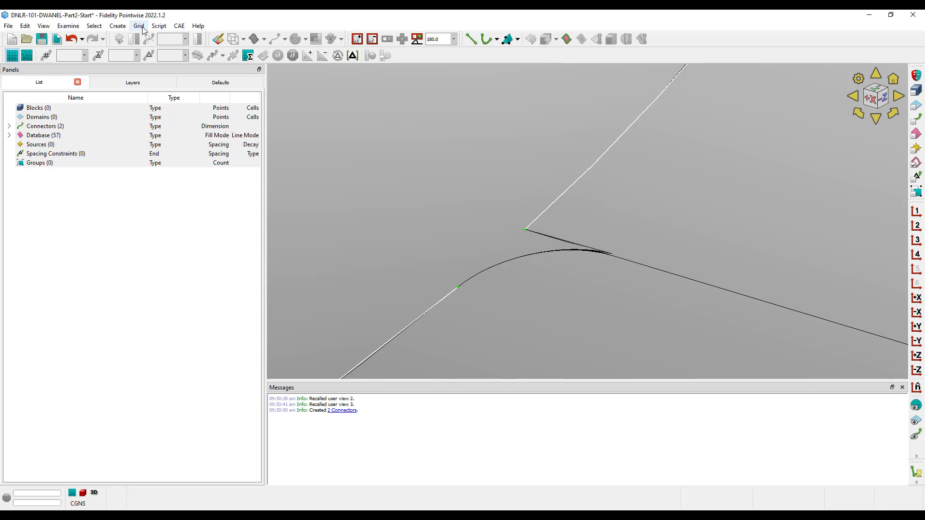
Draw a database line, constrained to the large surface beside the notch, between the facing end points of the two connectors.
click(117, 25)
mouse_move(145, 61)
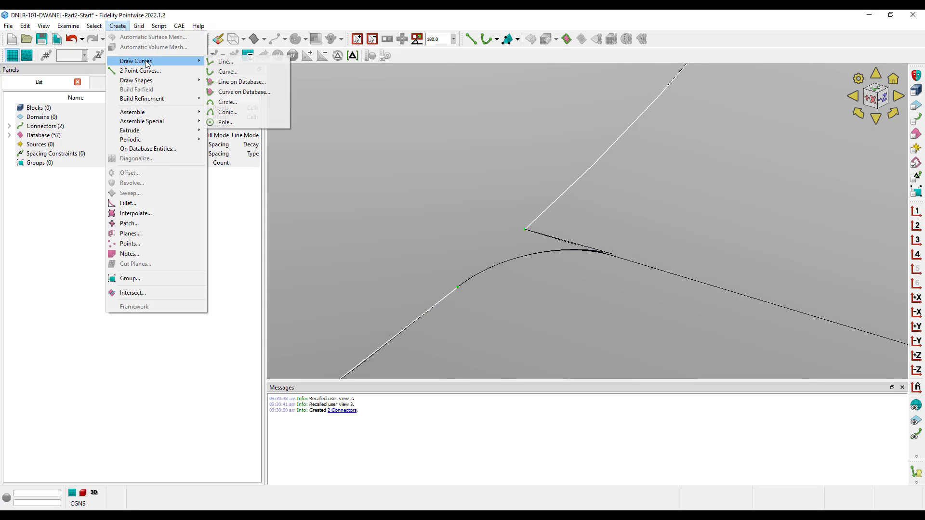
click(229, 84)
click(93, 364)
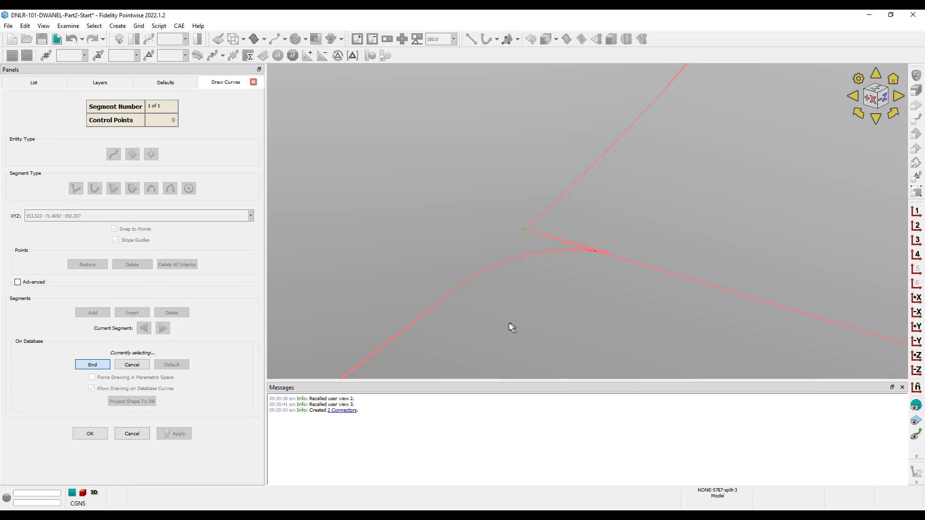
click(369, 289)
click(93, 364)
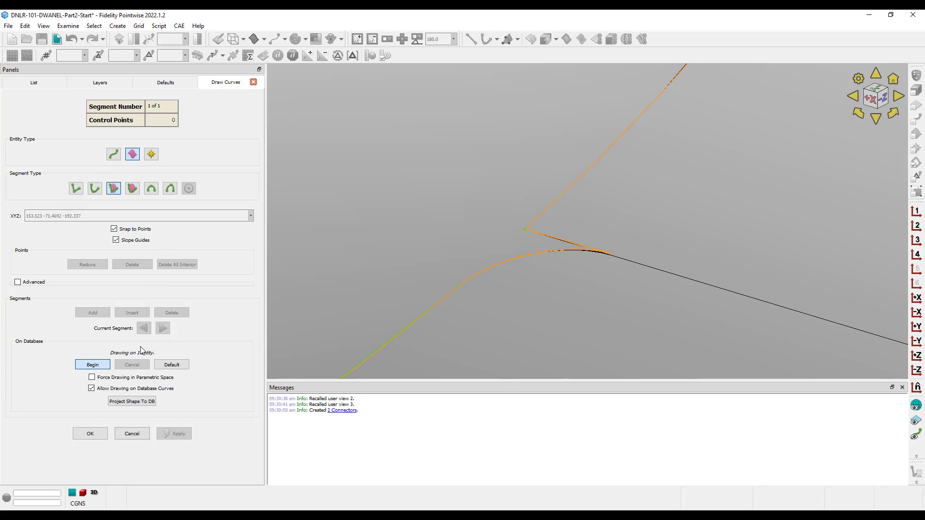
click(525, 231)
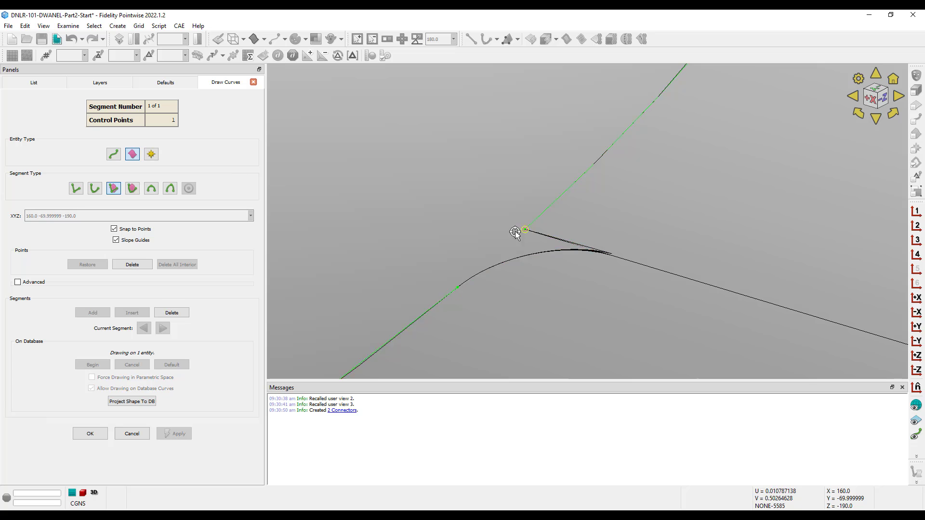
click(455, 287)
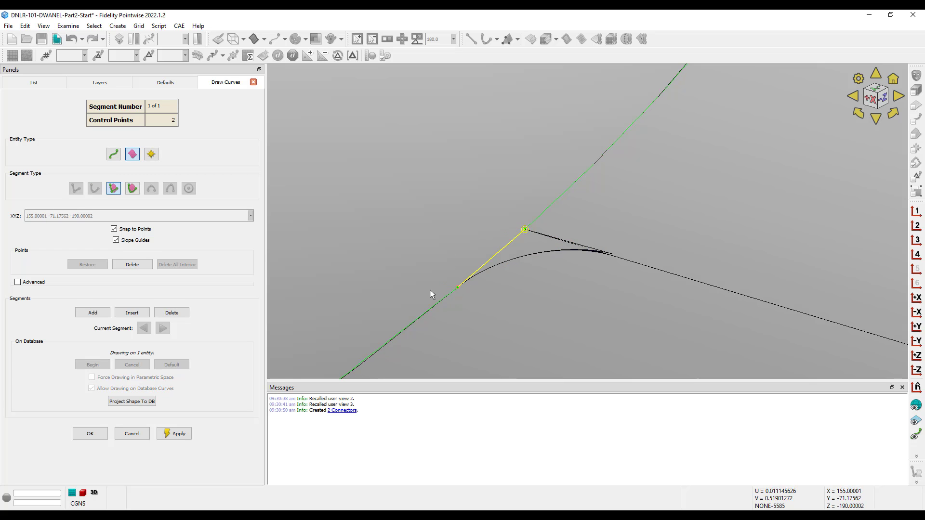
click(90, 433)
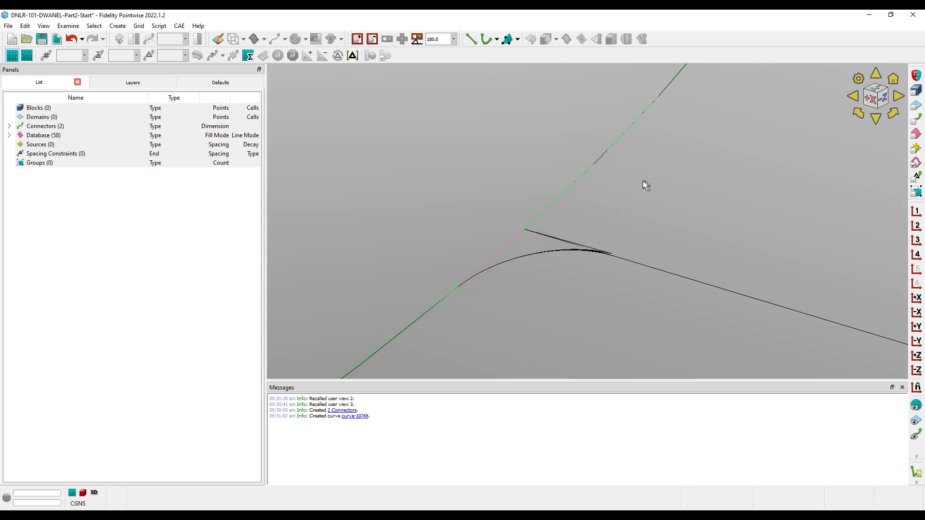
Trim the surface beside the notch with the drawn line, keeping the large quilt and discarding the small corner sliver.
click(576, 171)
click(553, 169)
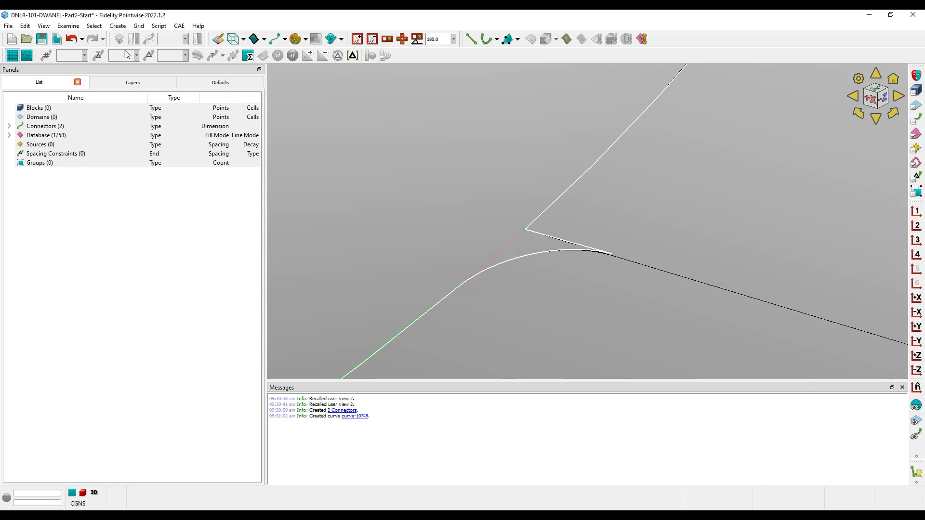
click(25, 26)
click(74, 213)
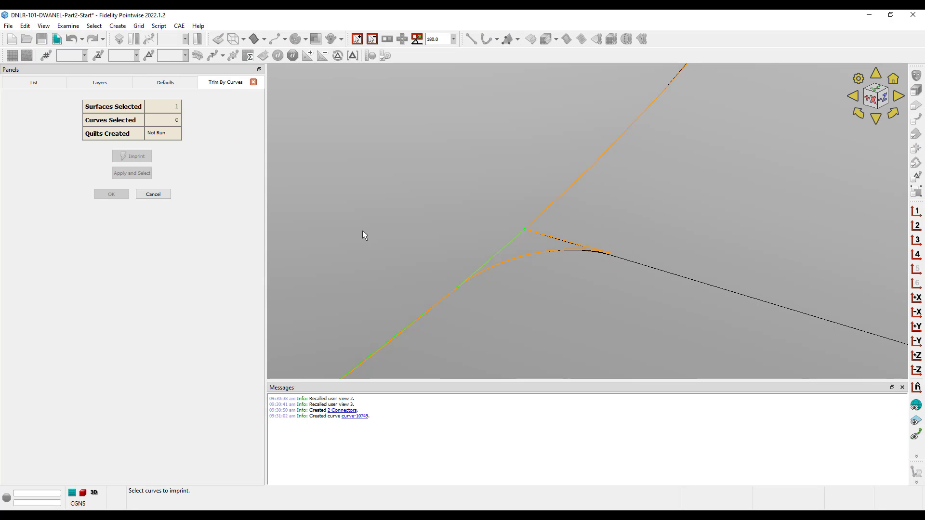
click(498, 242)
click(143, 160)
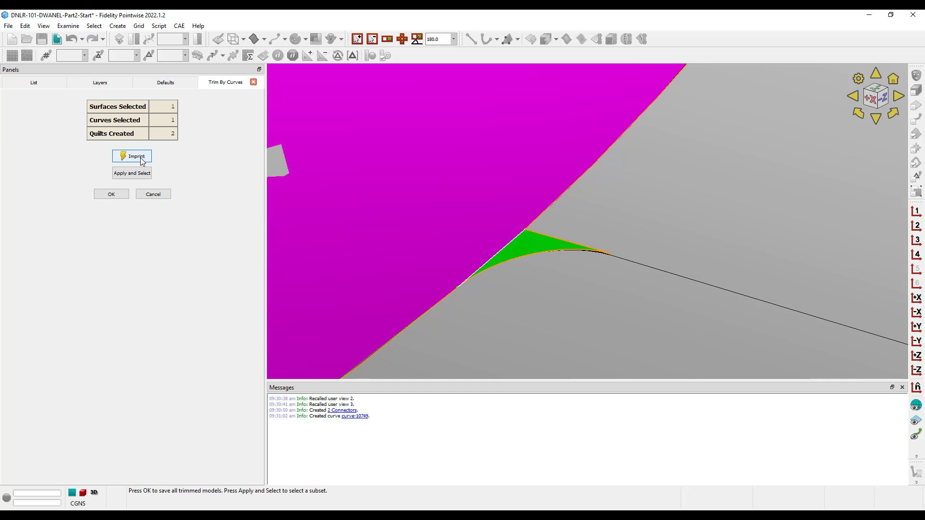
click(145, 174)
click(533, 239)
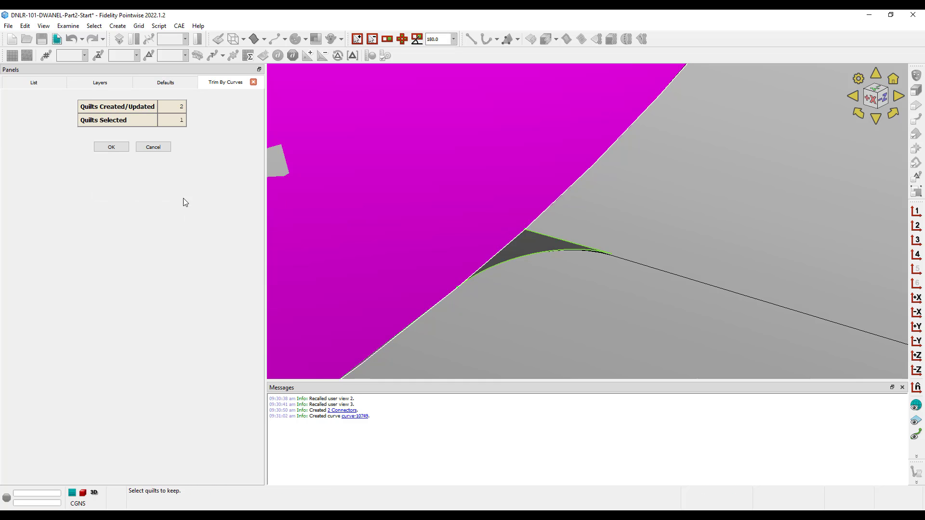
click(111, 147)
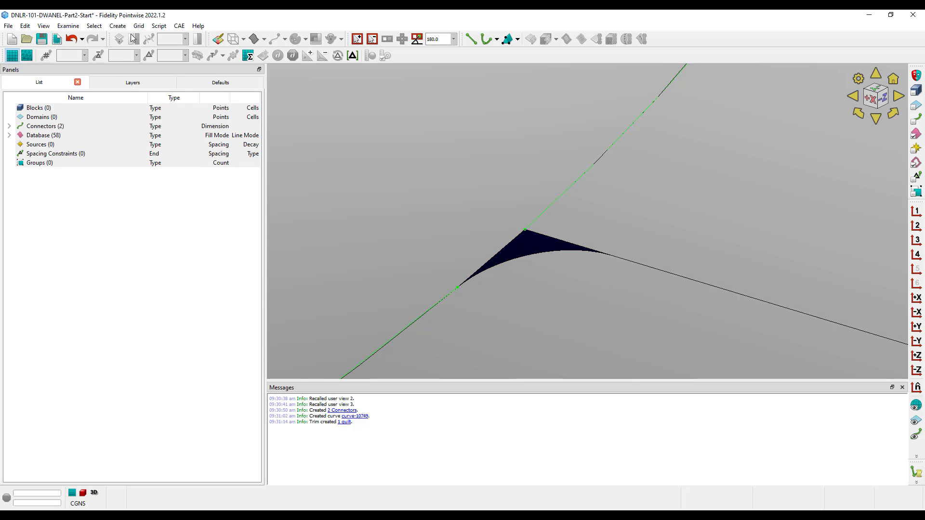
Patch the three-sided corner gap from its surrounding boundaries, using boundary tangency.
click(118, 26)
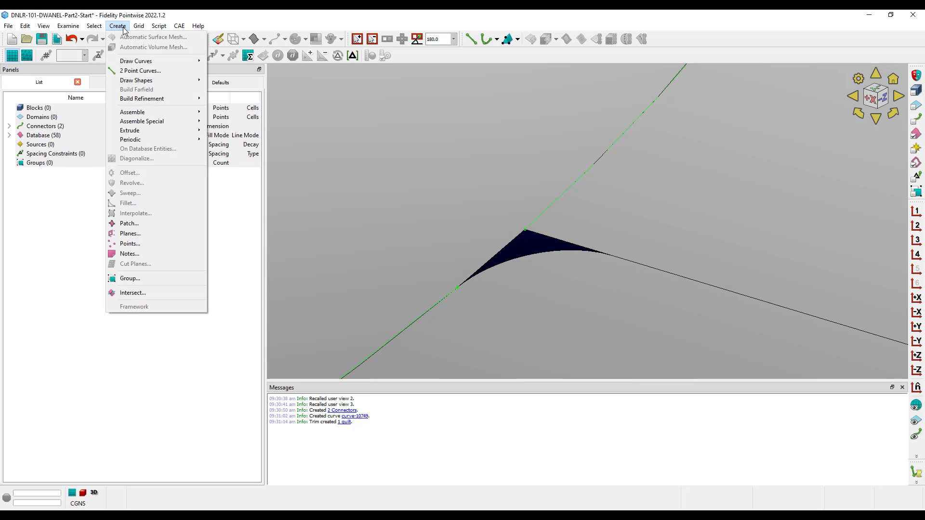
click(144, 224)
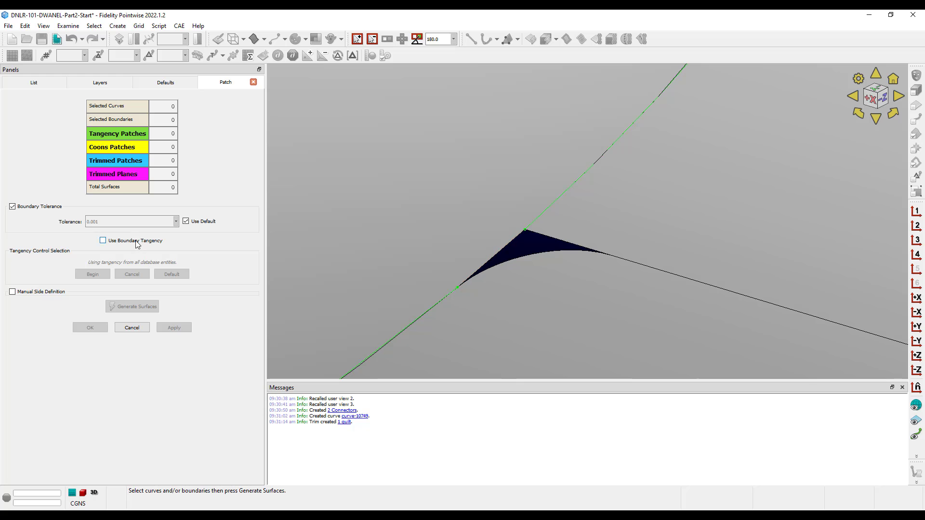
click(102, 240)
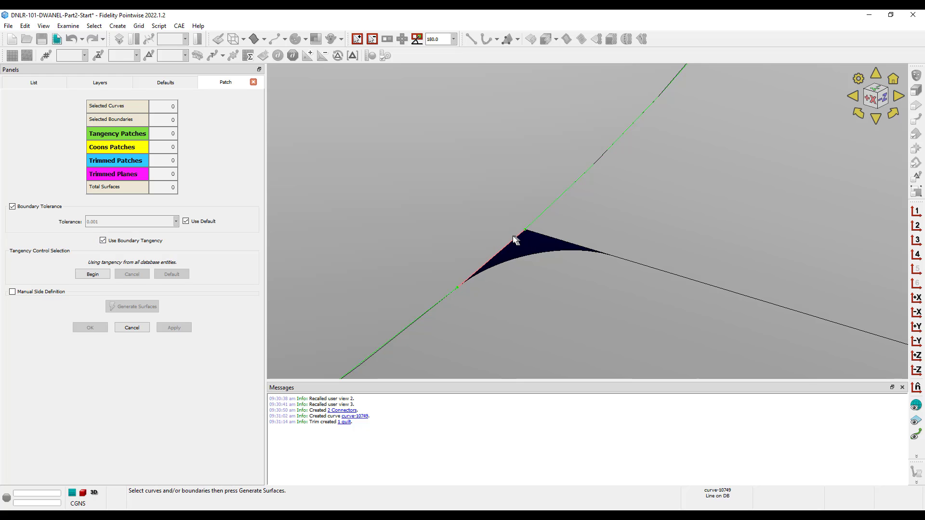
click(534, 232)
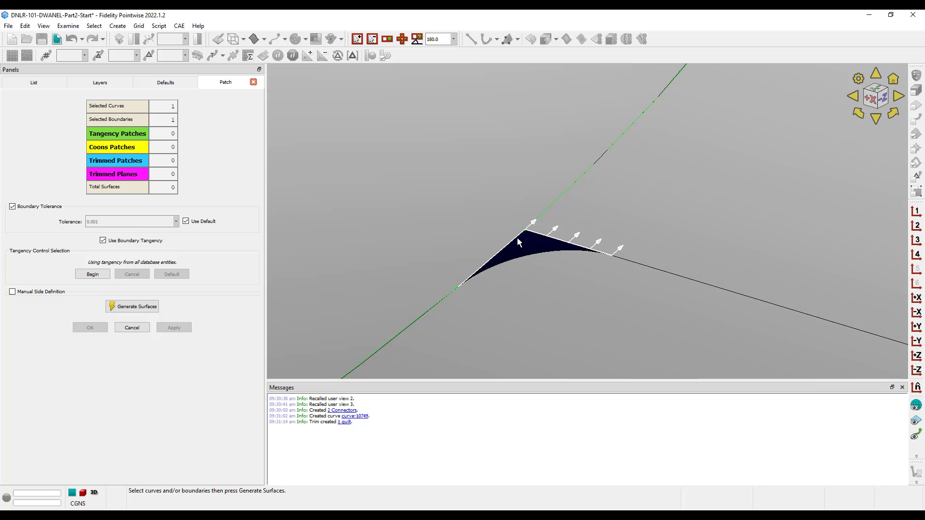
click(519, 239)
click(530, 255)
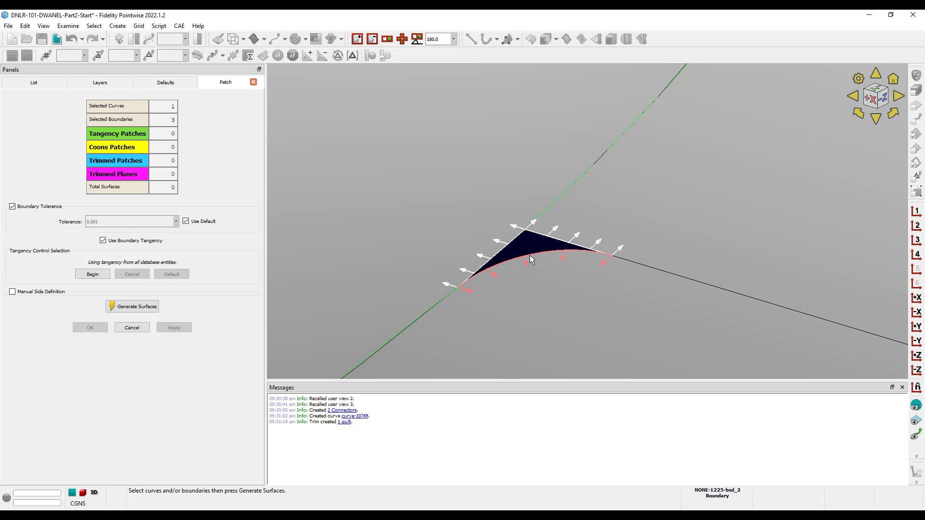
click(136, 308)
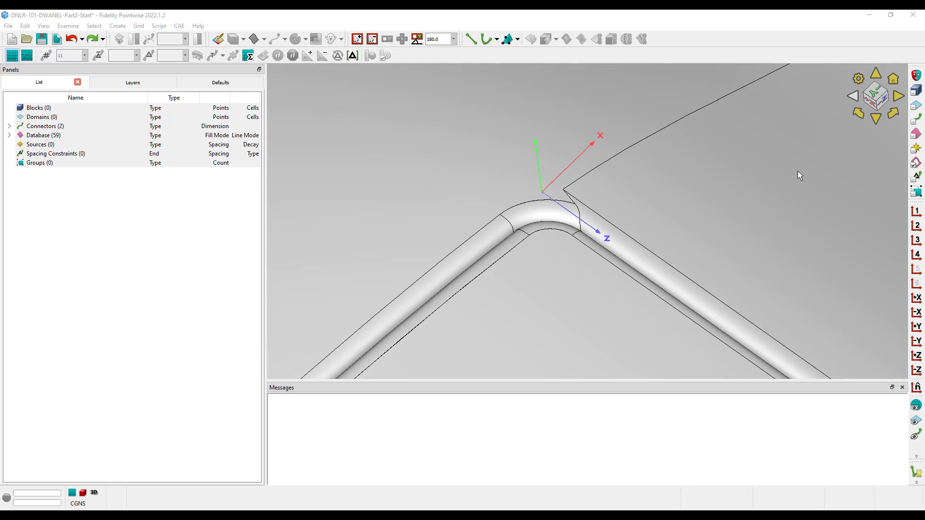
Create connectors on the long fillet edge and the short curved corner edge, and dimension the long one to 11 points.
click(627, 234)
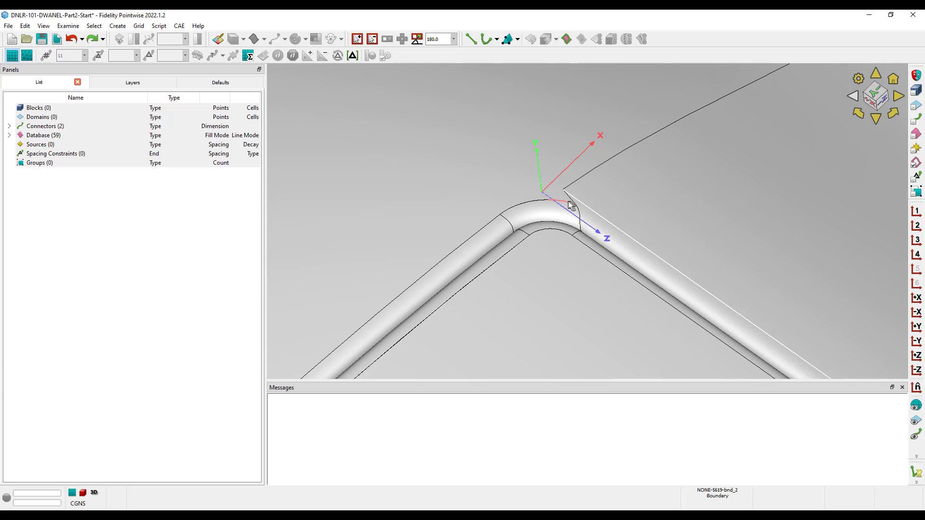
click(568, 41)
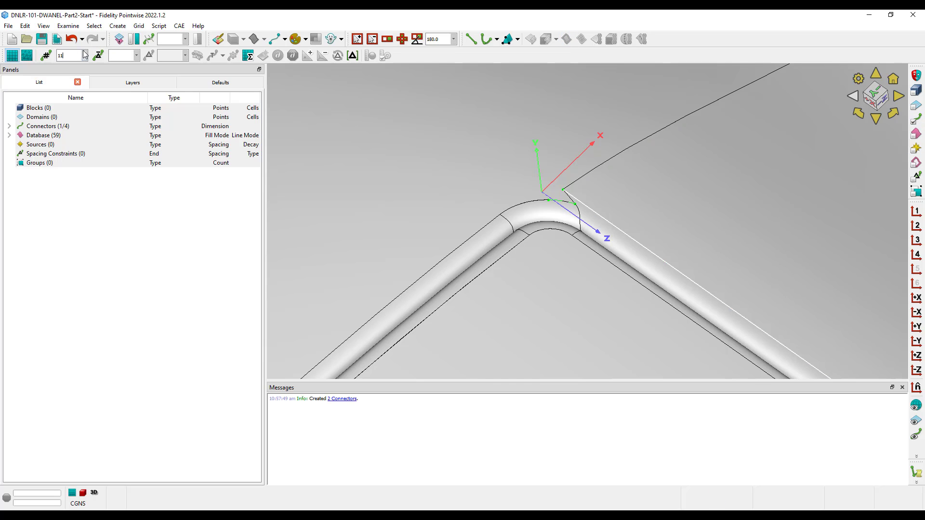
key(Return)
Split the long fillet-edge connector a short distance from the sharp corner, at about Z = -185.
click(130, 41)
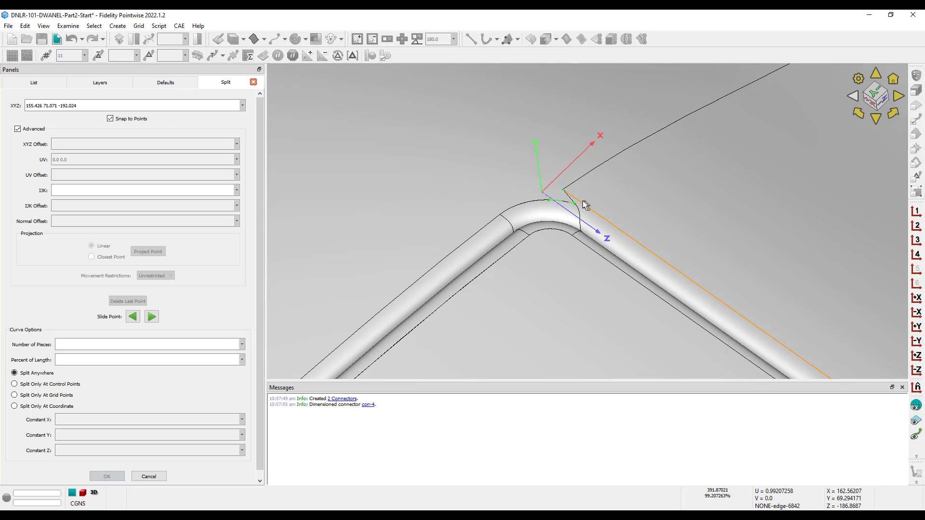
scroll(583, 203, up, 4)
click(553, 285)
click(107, 477)
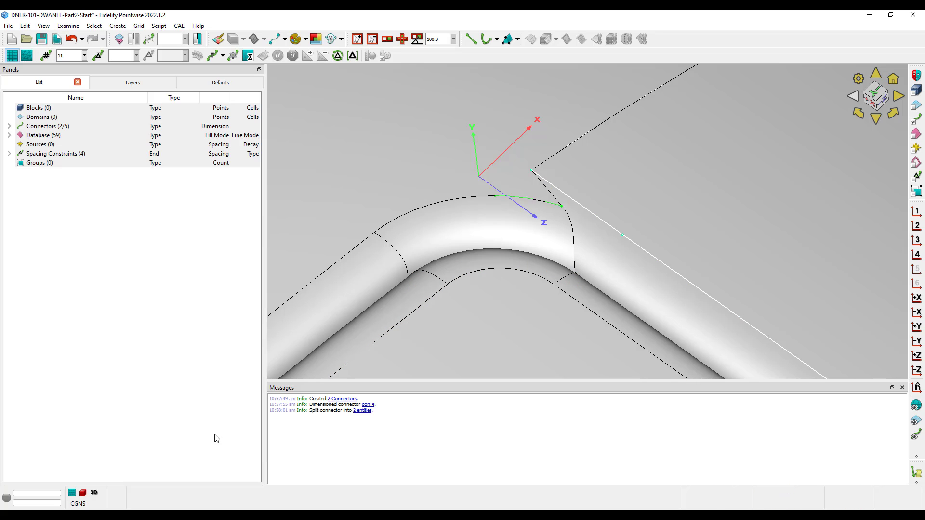
Draw a two-point Bezier database curve, restricted to the fillet surface, from the curved corner edge's end to the split point near Z = -185.
click(916, 119)
click(915, 133)
click(118, 25)
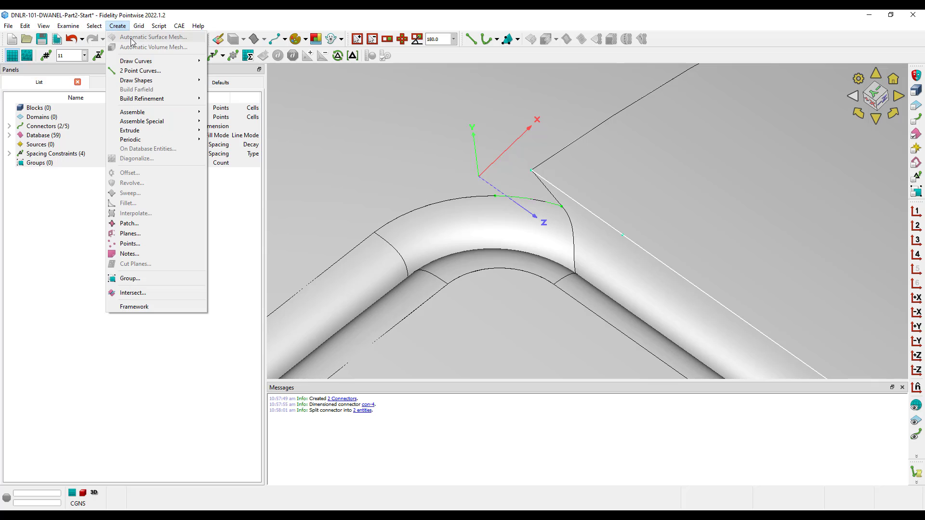
mouse_move(145, 61)
click(238, 92)
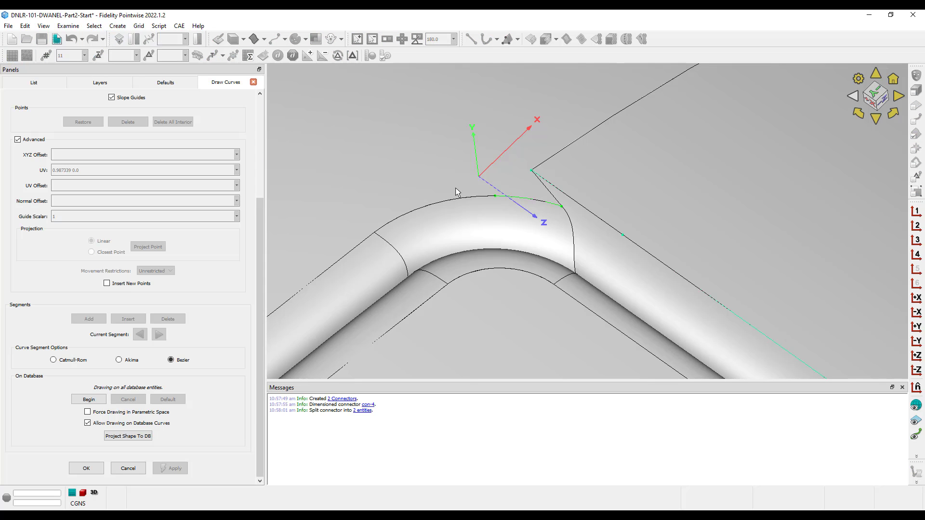
click(602, 268)
click(89, 399)
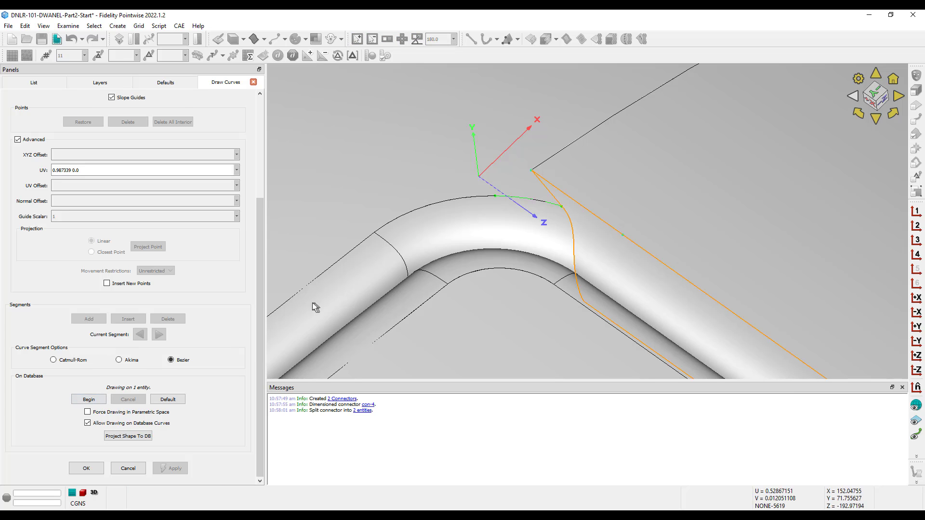
scroll(560, 207, up, 5)
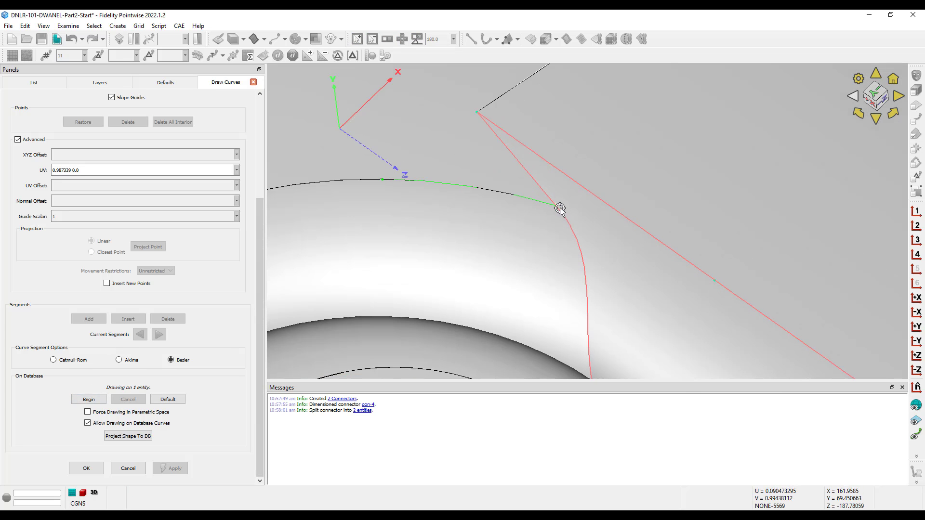
click(559, 208)
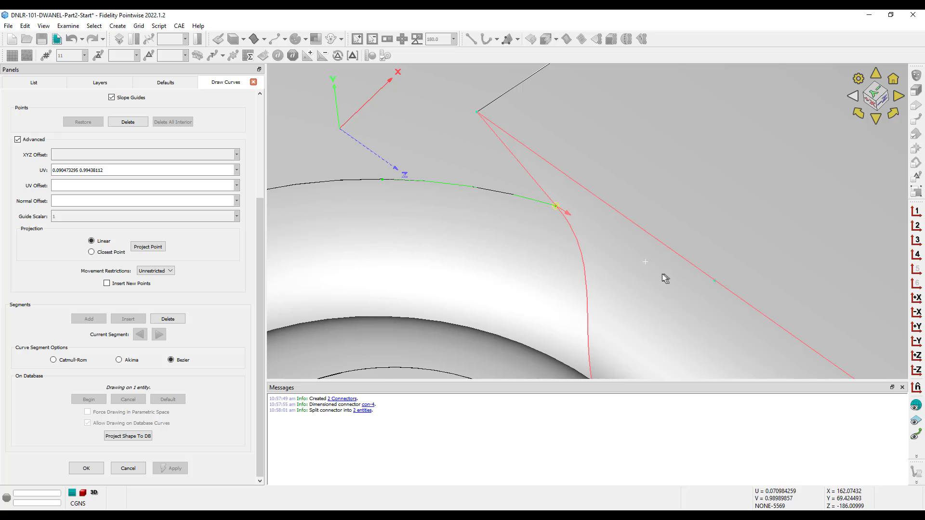
click(714, 281)
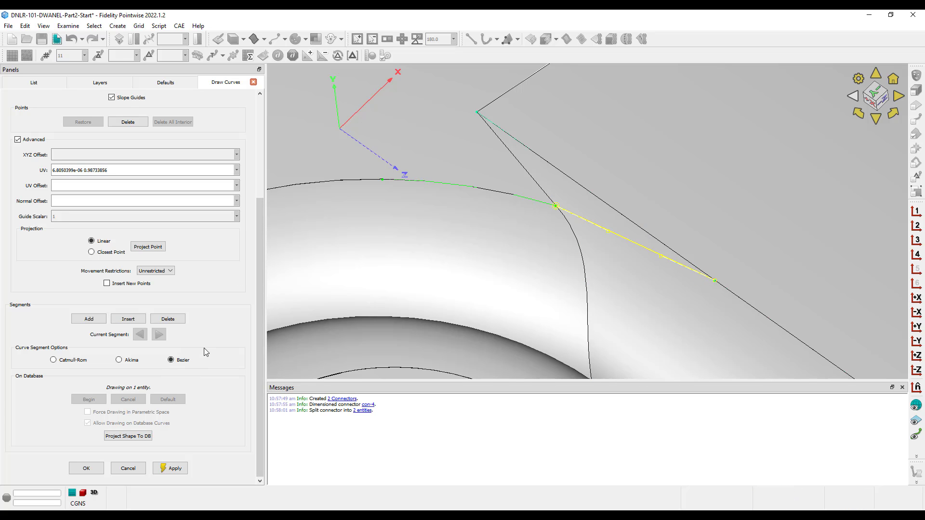
Line up the curve's starting slope guide with the adjoining curved corner edge and set its guide scalar to 1.
scroll(203, 348, up, 3)
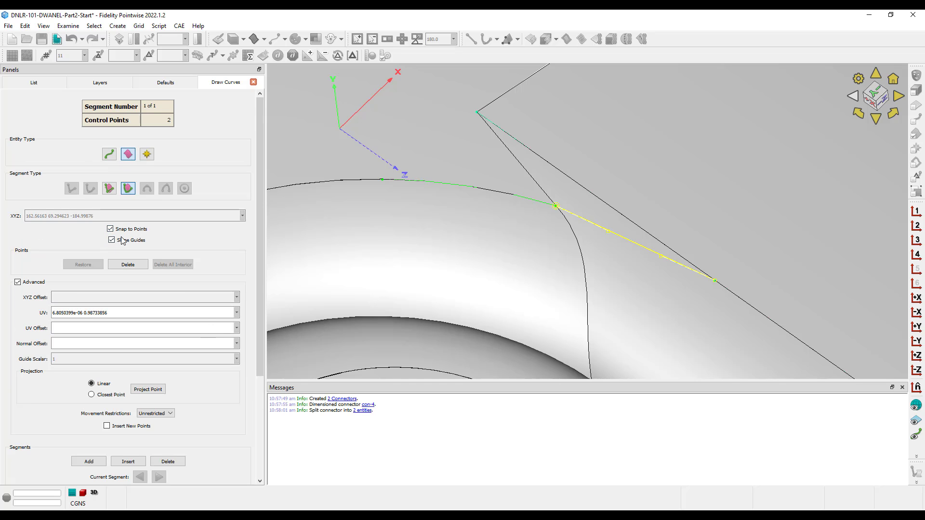
scroll(603, 231, up, 3)
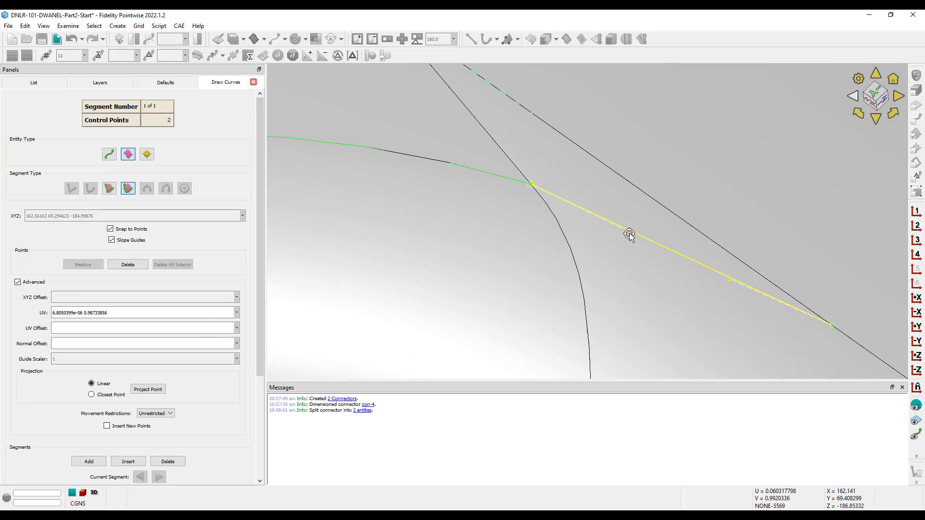
drag(629, 234, 613, 216)
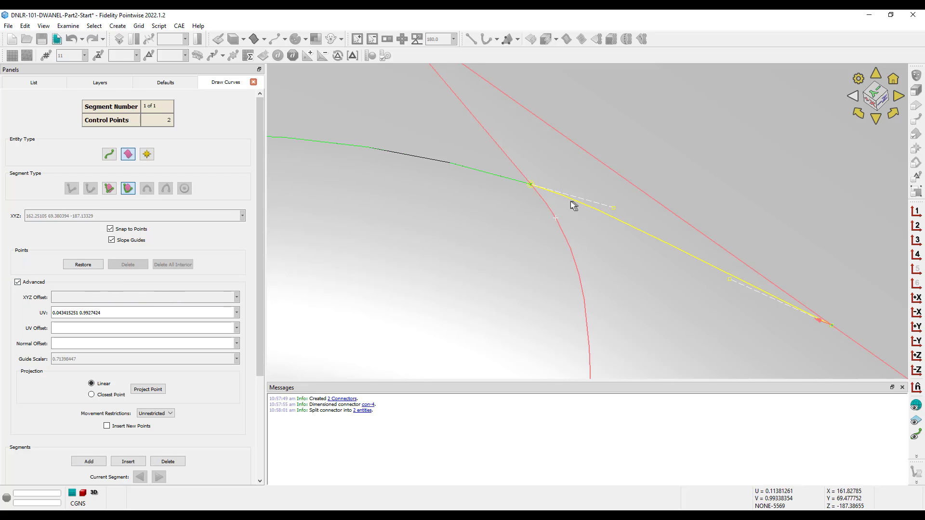
drag(613, 207, 614, 207)
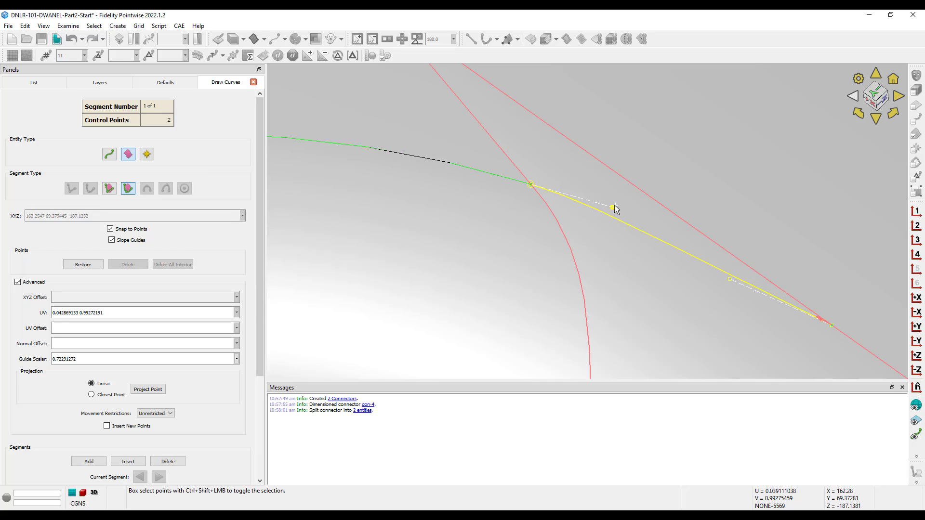
drag(87, 363, 34, 359)
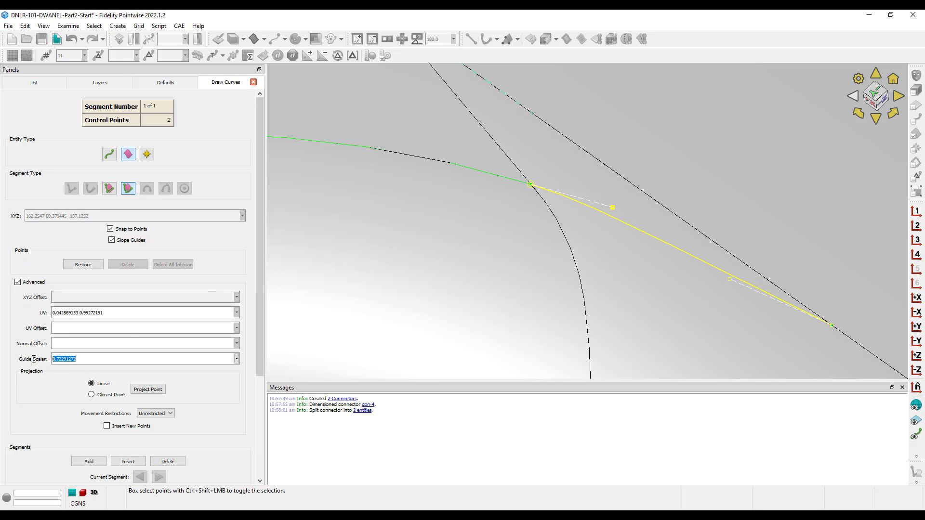
text(1)
key(Return)
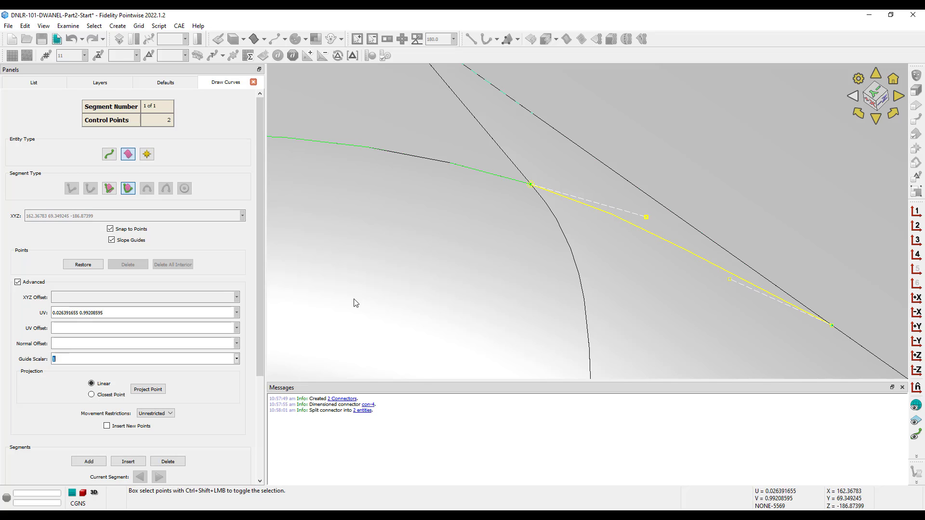
Align the curve's end slope guide with the long fillet edge at a guide scalar of 1 and finish the curve.
drag(730, 280, 751, 268)
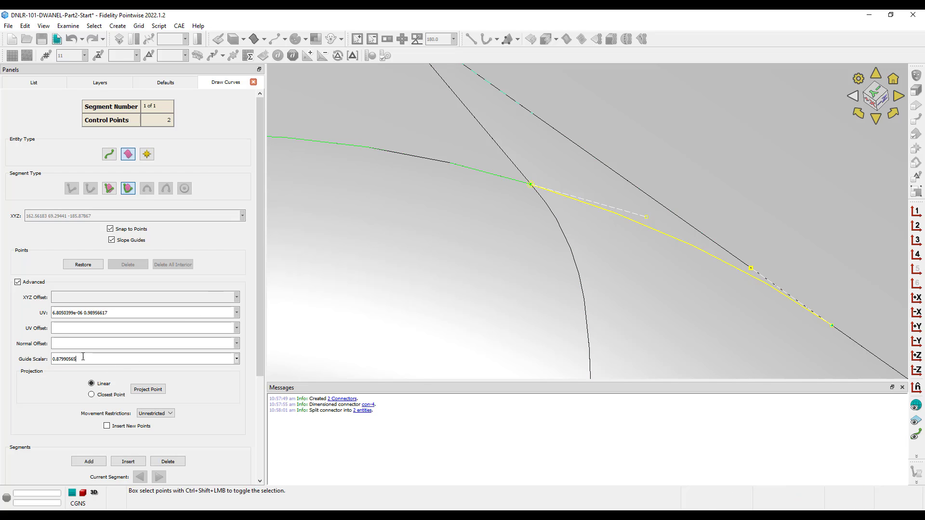
drag(83, 358, 26, 351)
text(1)
key(Return)
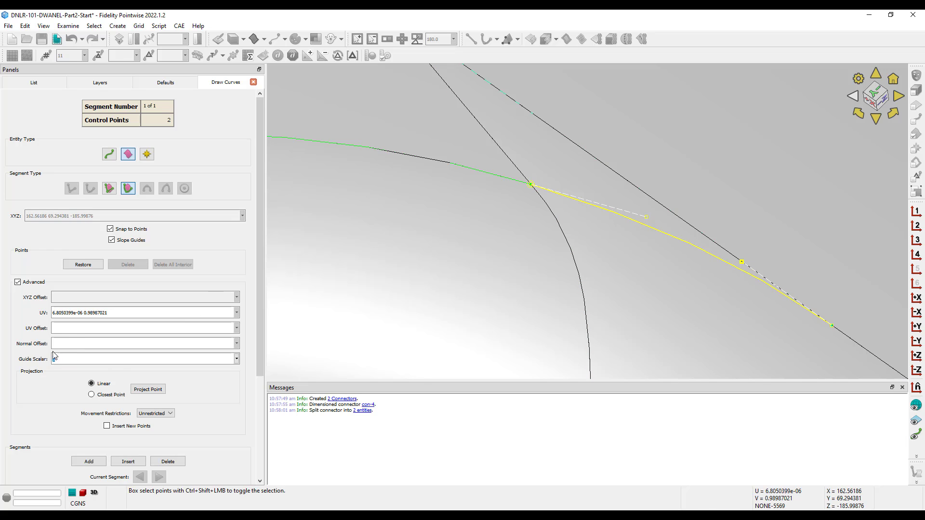
scroll(54, 355, down, 5)
click(86, 467)
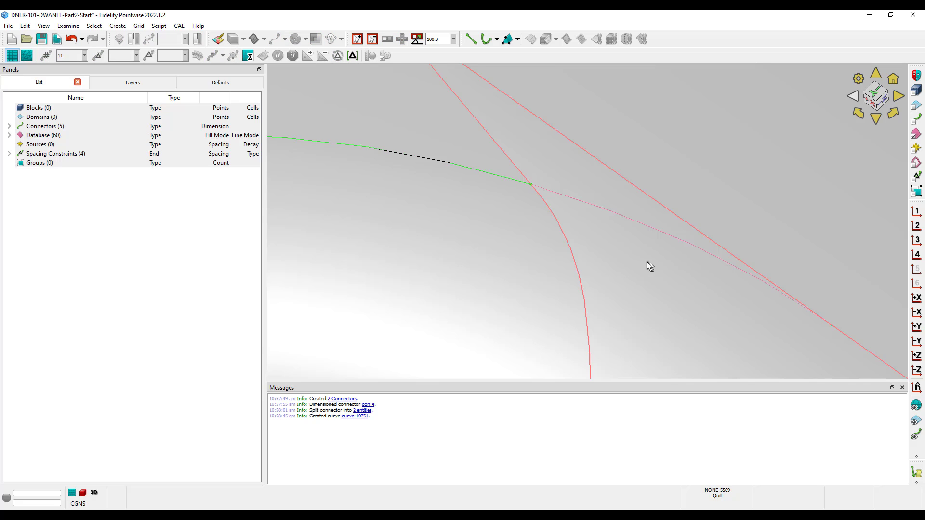
Trim the long fillet surface with the newly drawn Bezier curve.
click(647, 262)
click(24, 25)
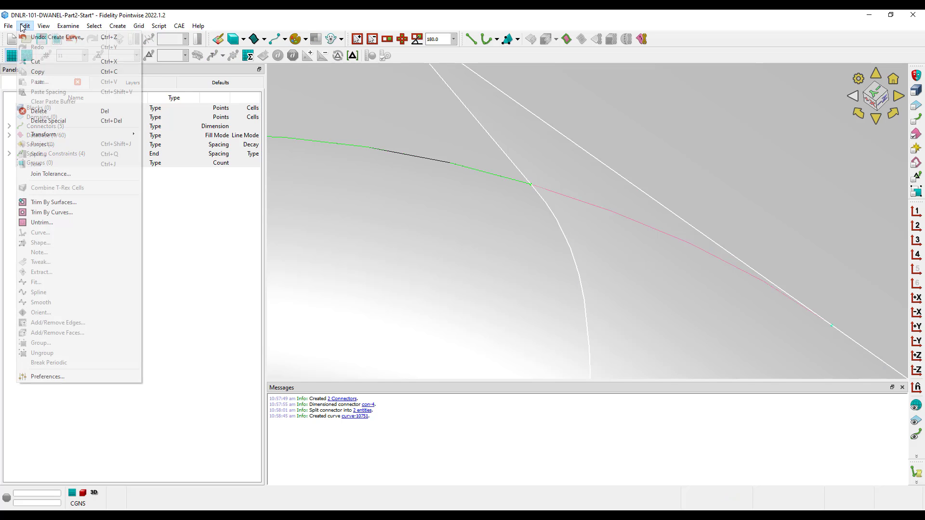
click(54, 212)
click(631, 219)
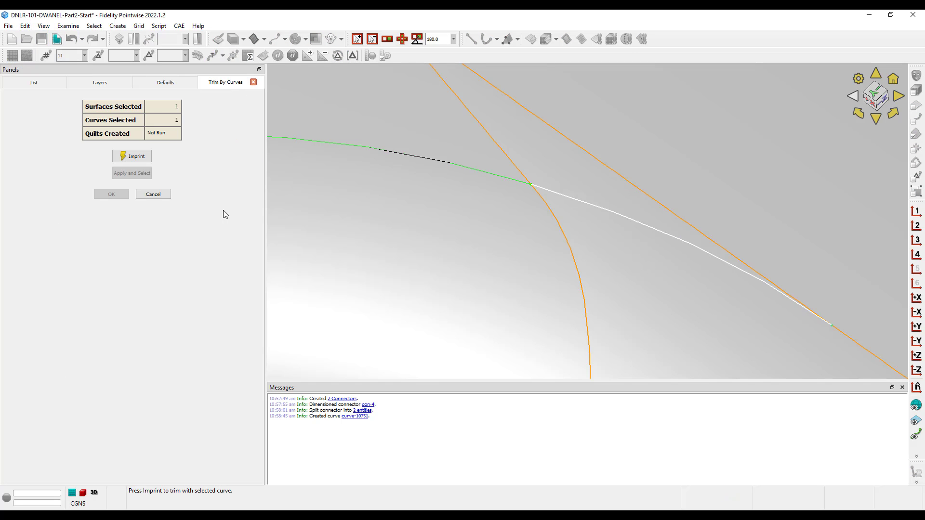
click(139, 158)
click(112, 194)
Split the fillet quilts around the rectangular recess, both outer and inner rows, into separate models.
scroll(624, 214, down, 5)
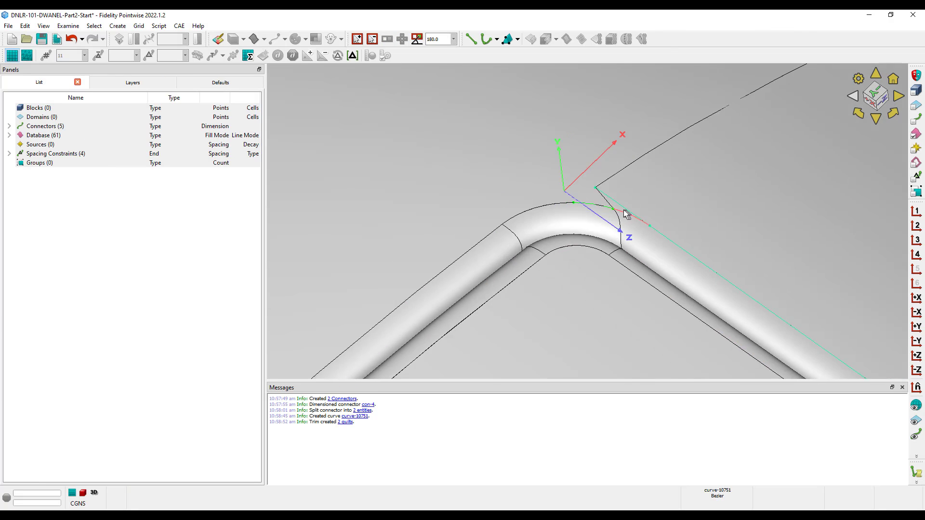
scroll(624, 209, down, 5)
click(605, 194)
click(135, 42)
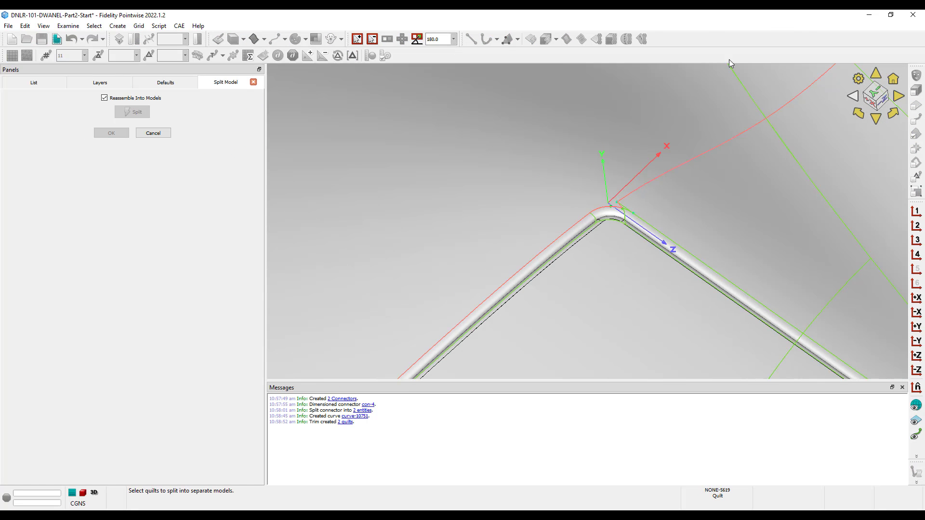
click(874, 95)
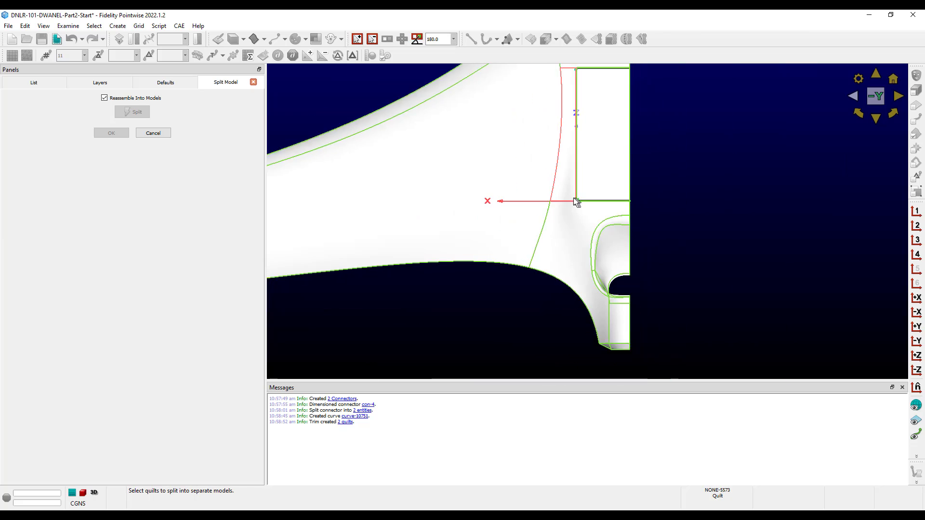
drag(523, 147, 613, 262)
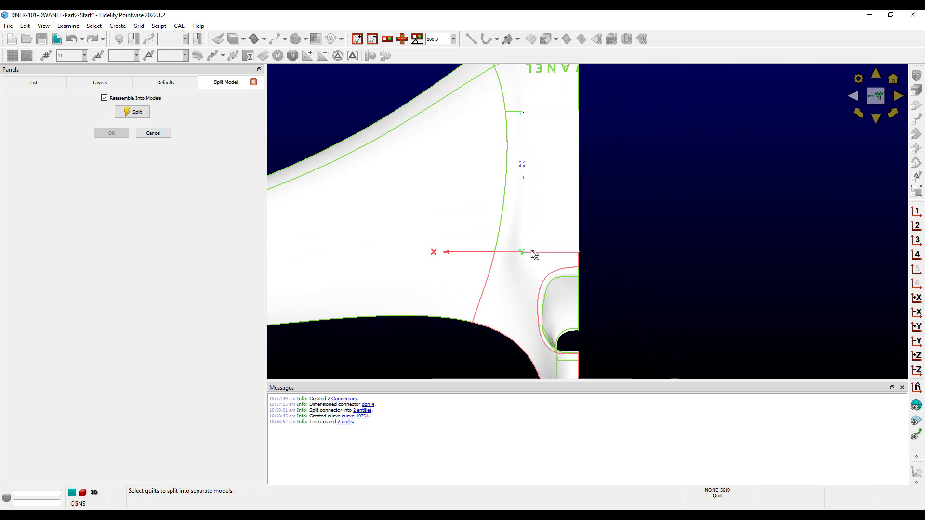
click(132, 111)
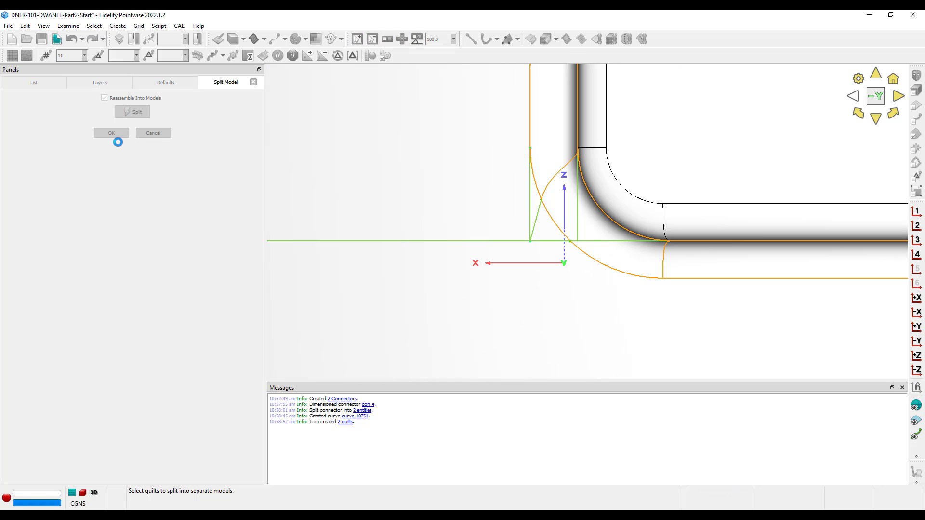
click(111, 133)
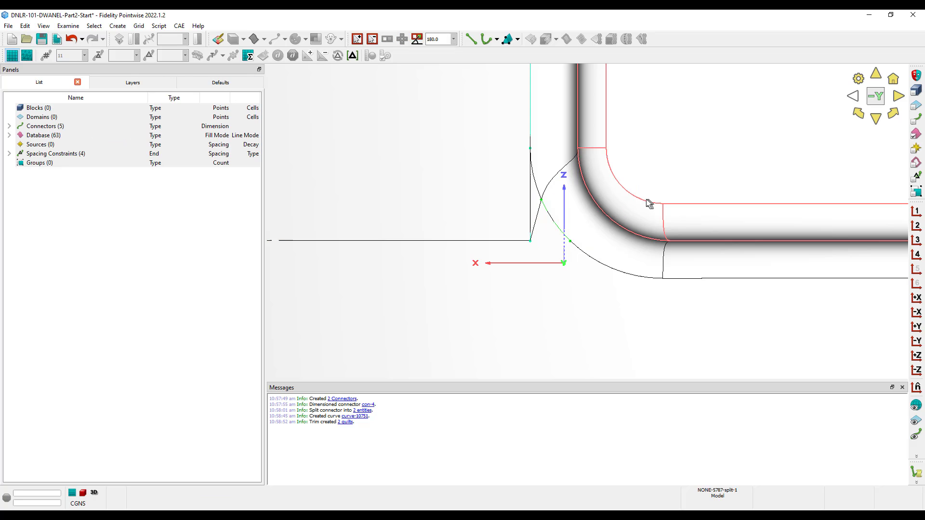
click(134, 39)
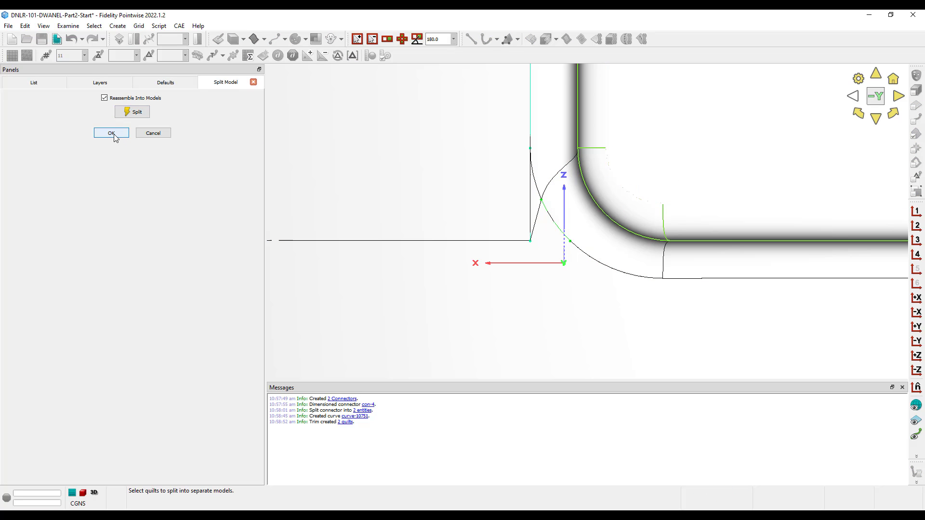
click(111, 133)
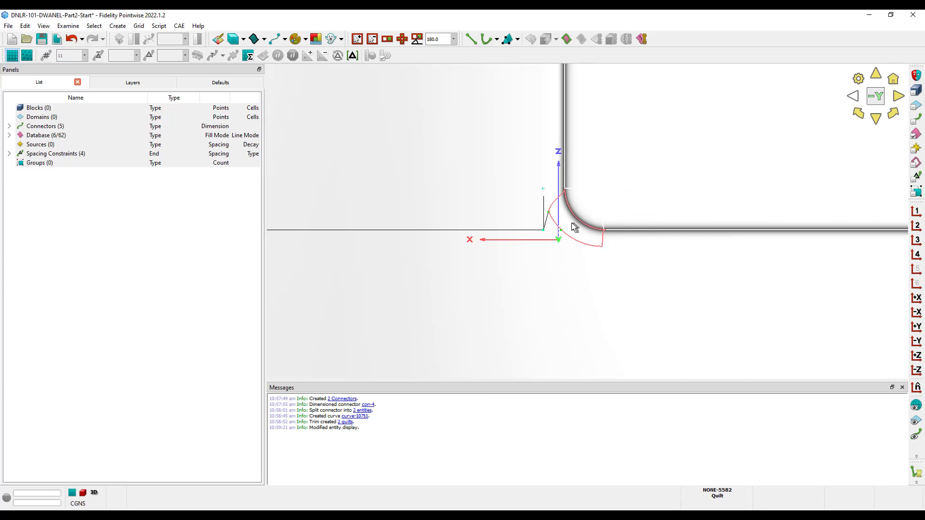
Select the remaining fillet quilts around the rectangular recess and hide them.
scroll(572, 223, down, 10)
shift+right_drag(598, 192, 578, 293)
scroll(512, 181, up, 10)
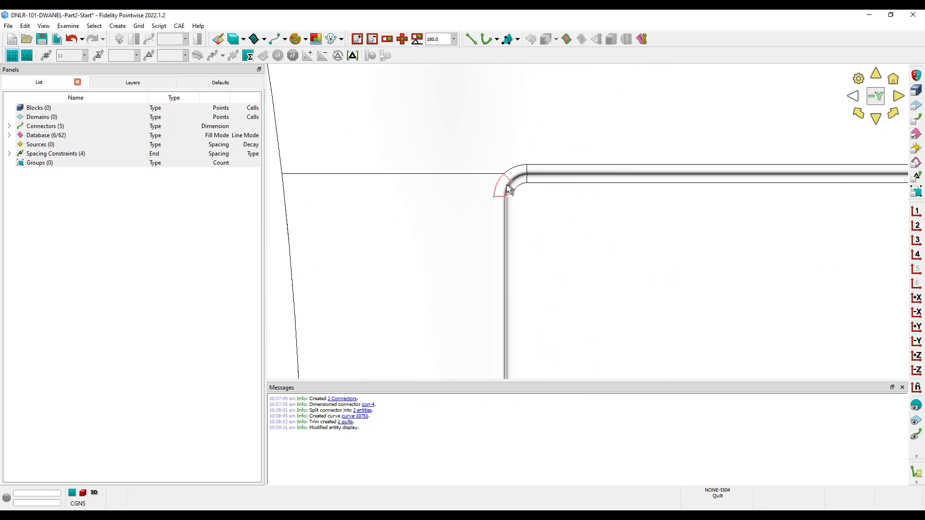
ctrl+click(534, 178)
ctrl+click(533, 169)
click(331, 39)
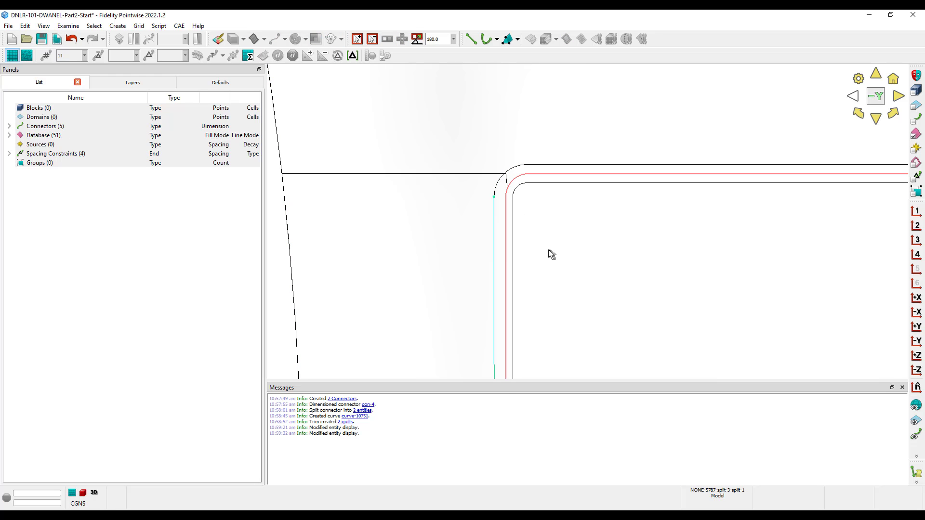
Draw a two-point database curve across the gap at the recess's symmetry-plane corner, from Z = -192 to Z = -188.
scroll(549, 248, down, 3)
key(1)
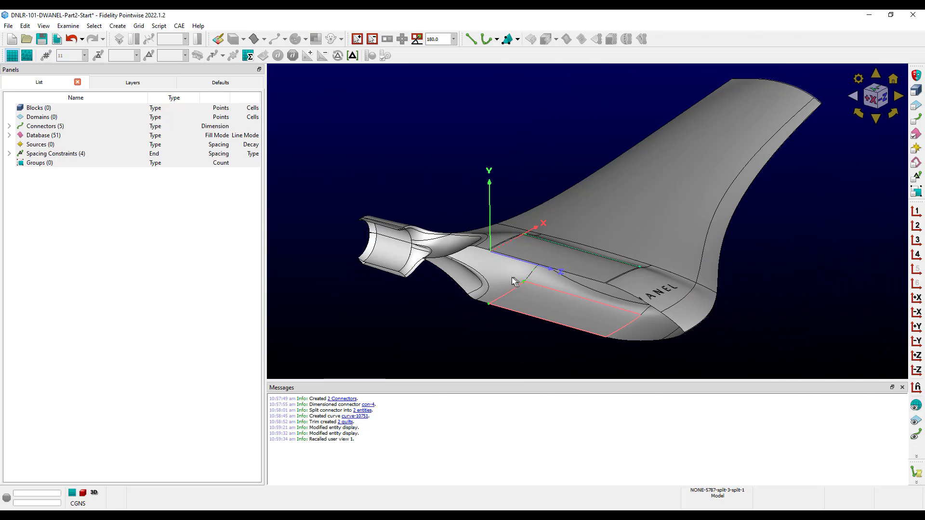
scroll(500, 245, up, 5)
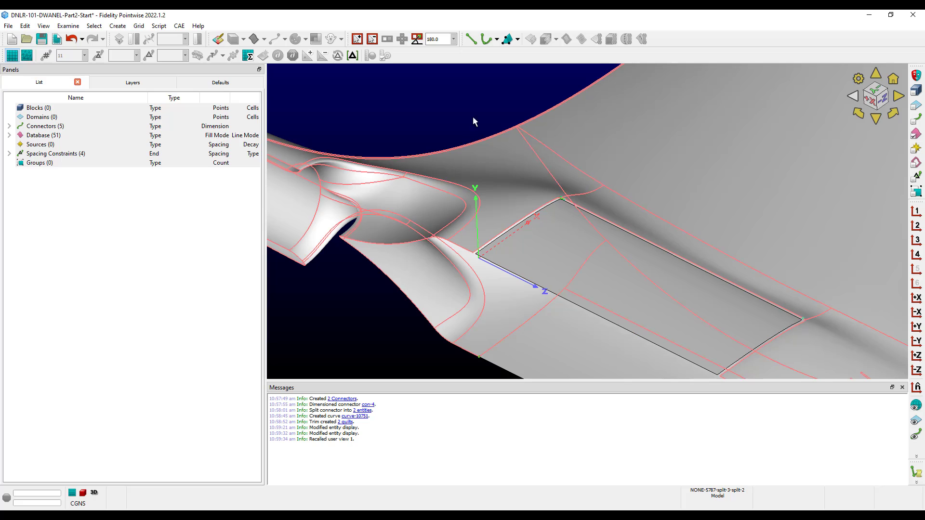
click(471, 40)
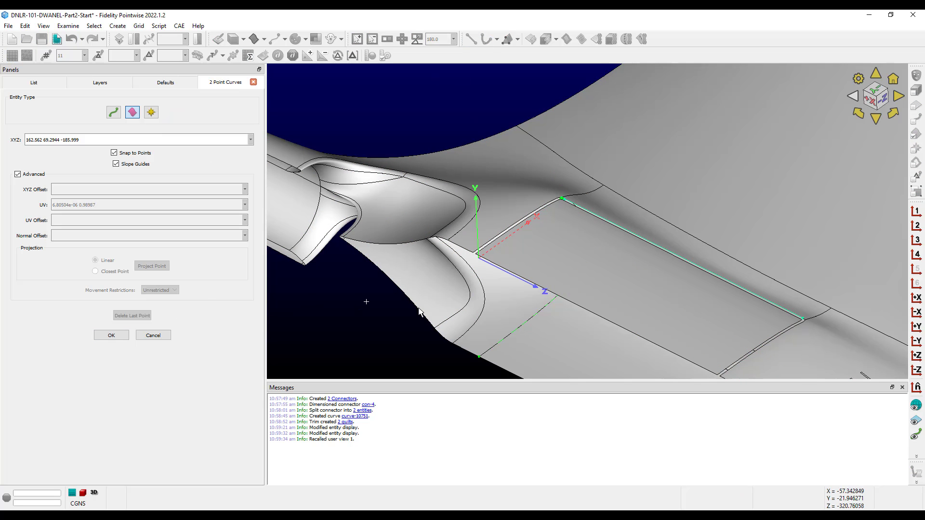
scroll(475, 289, up, 6)
click(474, 293)
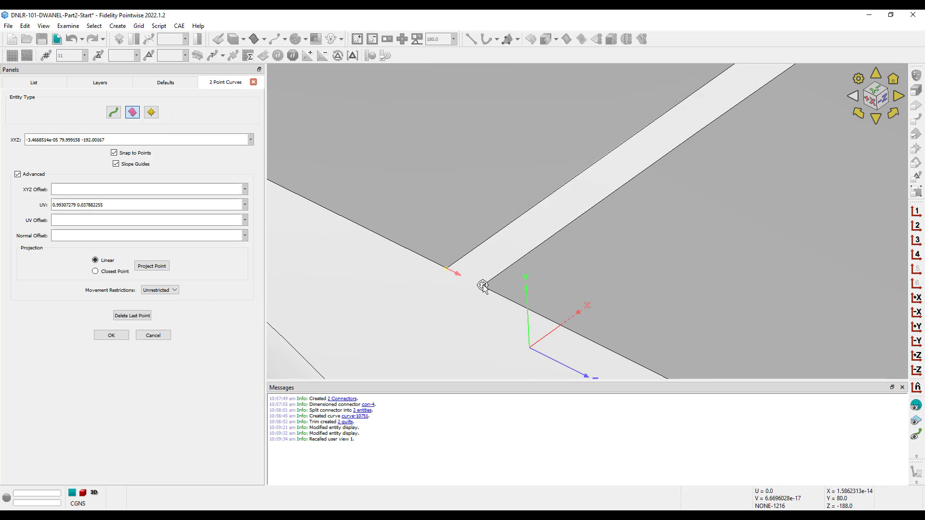
click(483, 287)
Bridge the gap with two-point database curves at both ends of the rounded corner, starting from the trimmed point near Z = -185.
scroll(499, 294, down, 8)
shift+right_drag(675, 218, 597, 373)
scroll(638, 219, up, 5)
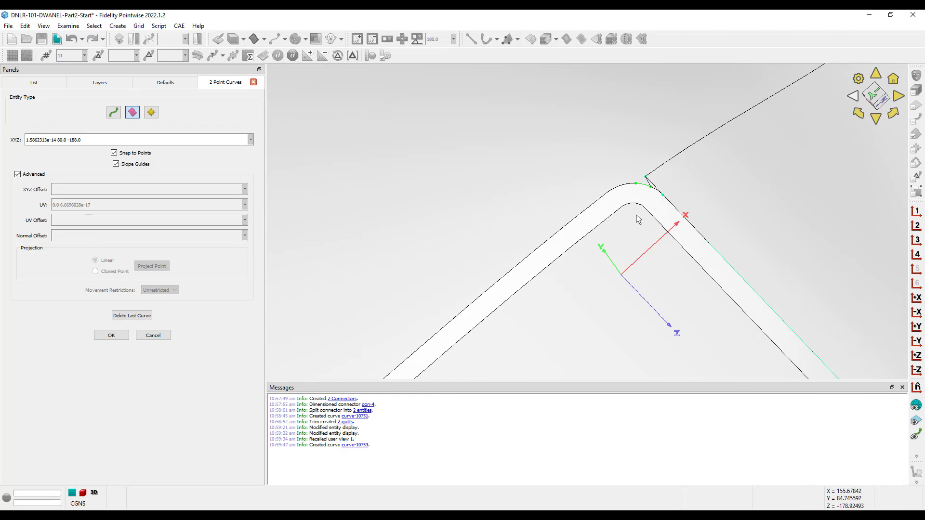
click(687, 175)
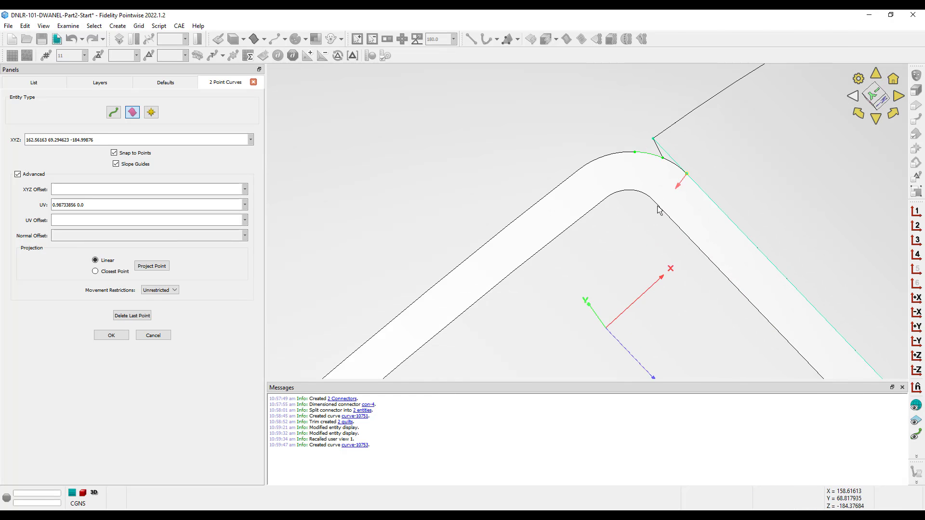
click(608, 198)
click(580, 170)
Bridge the gap with two-point database curves at both ends of the opposite rounded corner, at Z = 205 and from Z = 208 to 212.
scroll(594, 195, down, 10)
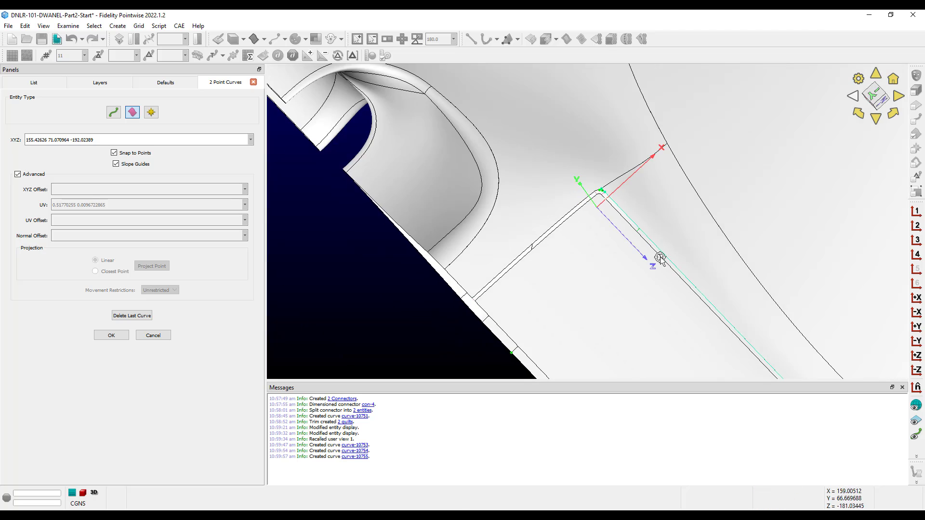
right_drag(660, 259, 573, 196)
click(582, 191)
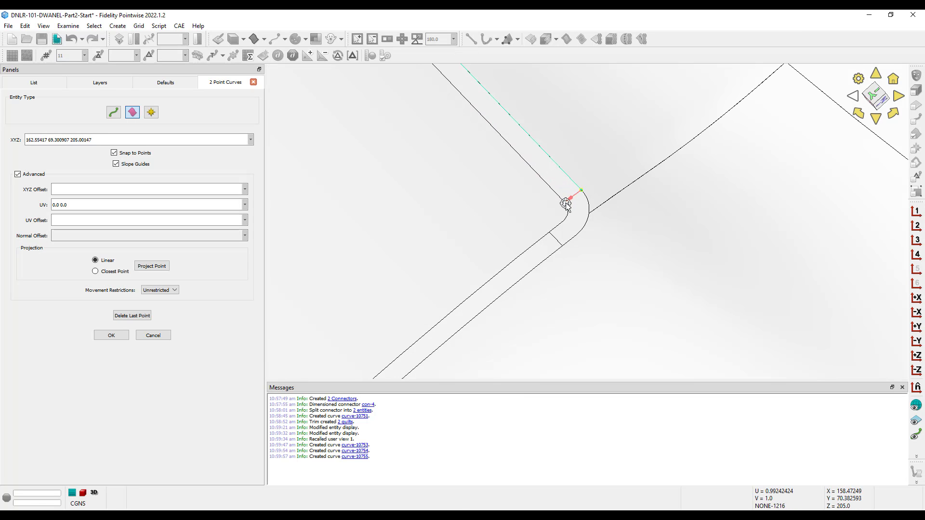
click(565, 203)
click(564, 222)
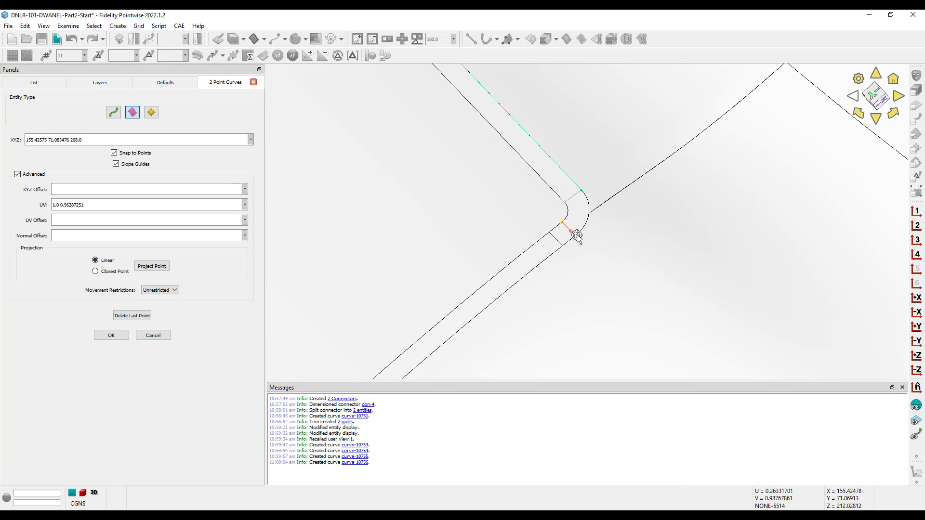
click(576, 235)
Draw a two-point database curve across the gap at the symmetry plane, from Z = 208 to Z = 212, and finish the curves.
scroll(595, 234, down, 6)
scroll(597, 233, down, 4)
scroll(486, 325, up, 8)
click(481, 312)
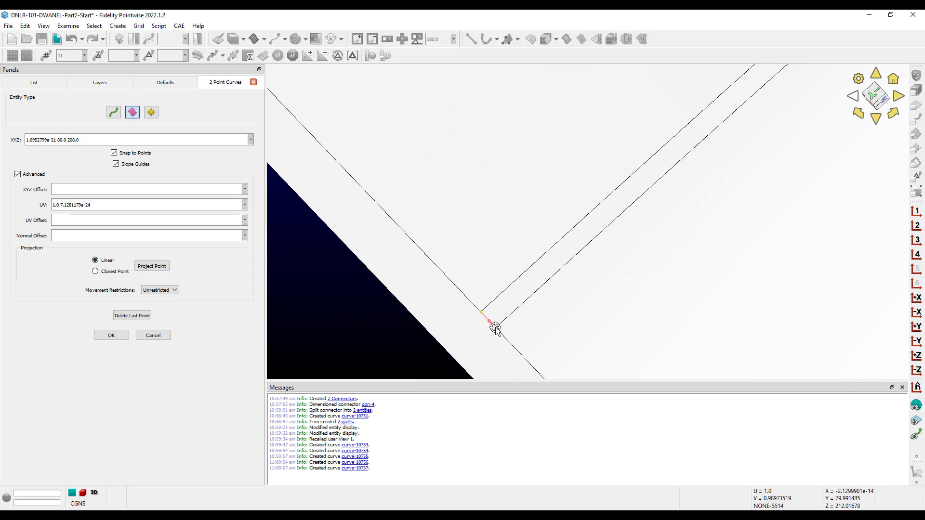
click(496, 327)
click(111, 335)
Patch the straight gap between the symmetry plane and the rounded corner near Z = 208, using its two end curves and two long boundaries.
click(118, 26)
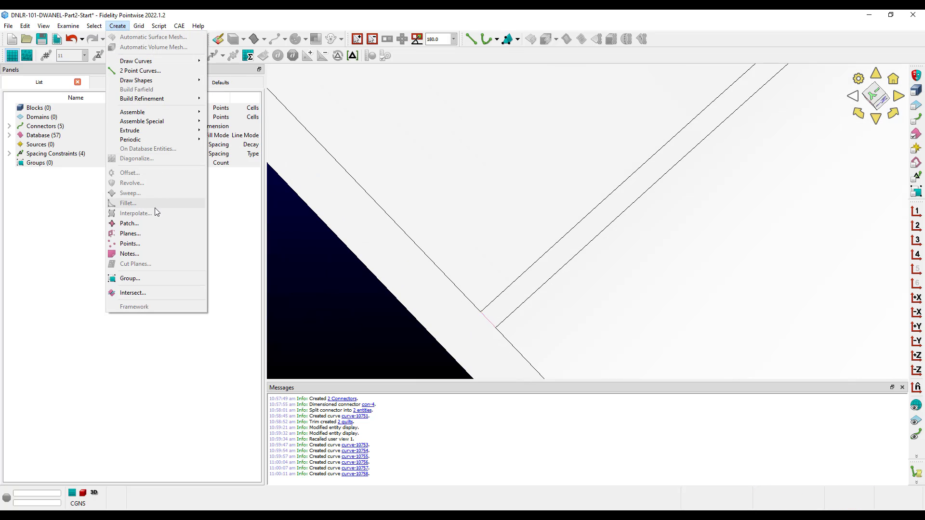
click(126, 224)
click(489, 319)
click(492, 302)
click(510, 314)
scroll(512, 316, down, 5)
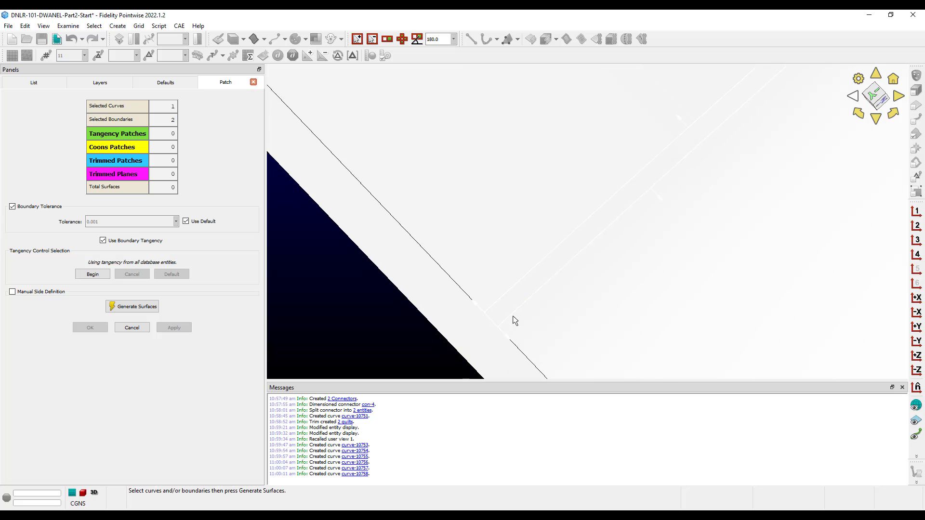
shift+right_drag(523, 298, 384, 408)
scroll(588, 236, up, 6)
click(588, 241)
click(133, 306)
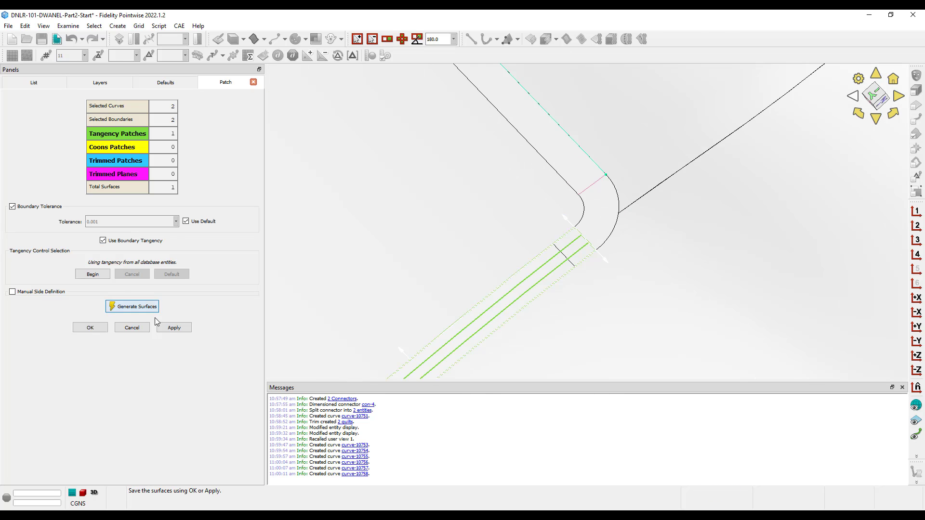
click(167, 327)
Patch the rounded corner gap near Z = 208 from its two end curves, the inner arc and both outer arc boundaries.
click(592, 244)
click(580, 221)
click(593, 184)
click(614, 186)
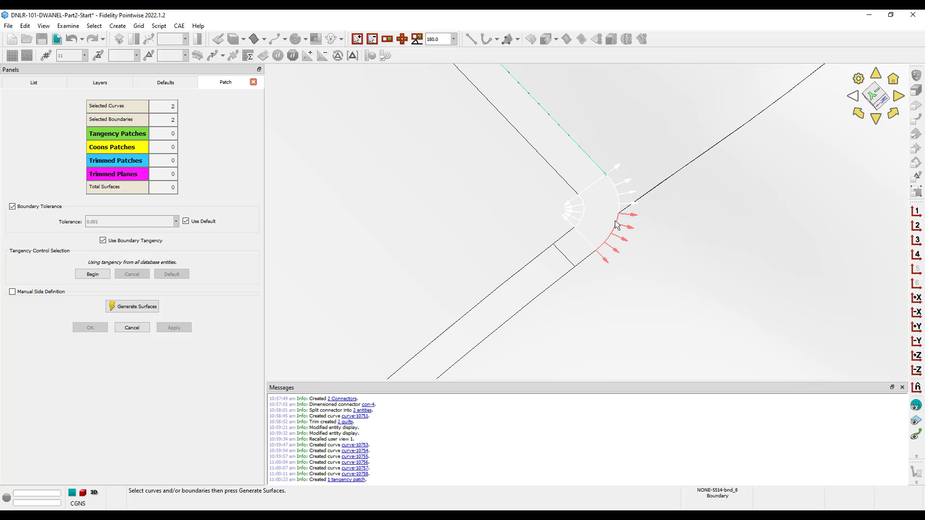
click(615, 224)
click(137, 308)
Patch the long straight gap between the two rounded corners, using its end curves and both long boundaries.
click(576, 196)
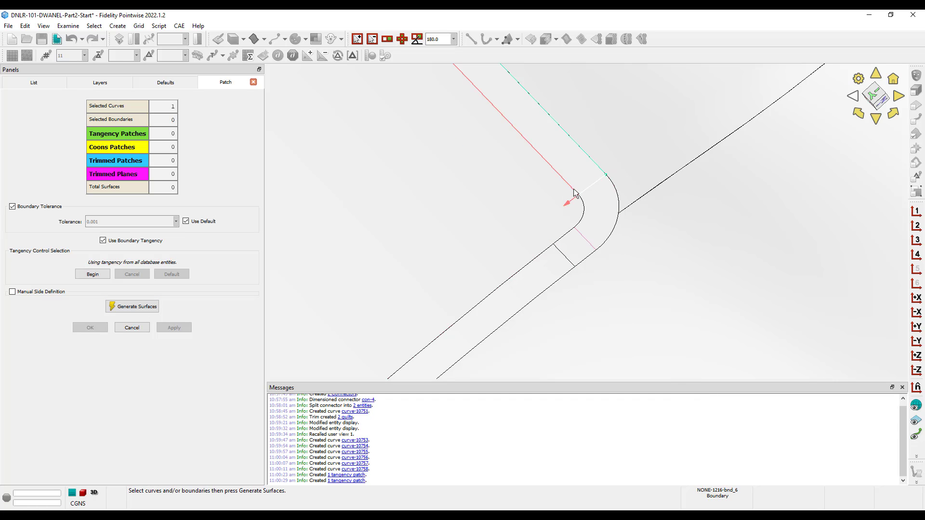
click(600, 174)
scroll(591, 226, down, 8)
shift+right_drag(463, 107, 507, 240)
scroll(509, 238, up, 8)
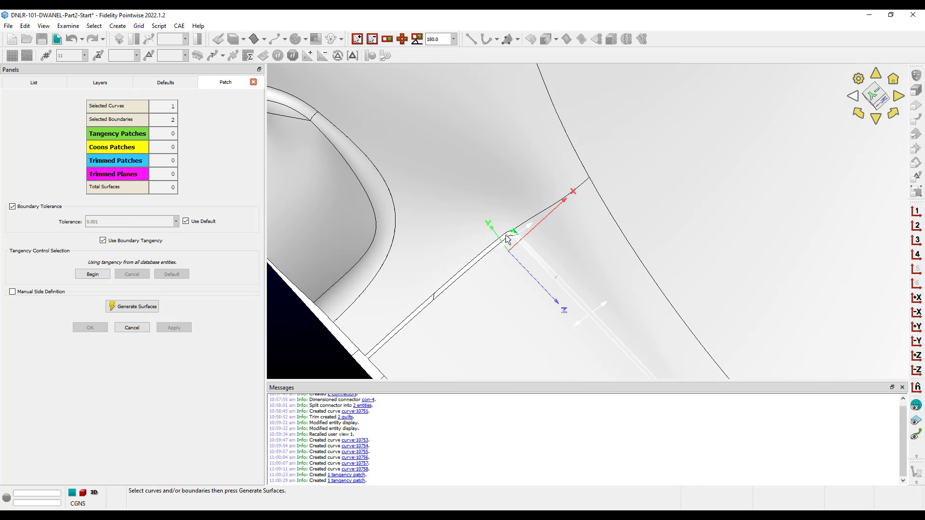
click(132, 307)
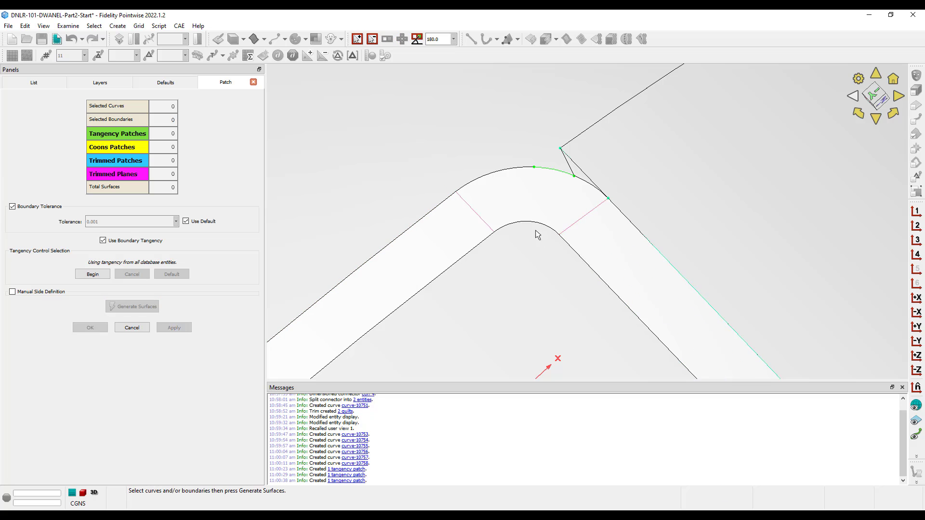
Patch the rounded corner gap beside the trimmed point from its two end curves, the inner arc and the outer arc boundaries.
click(570, 227)
click(584, 181)
click(560, 172)
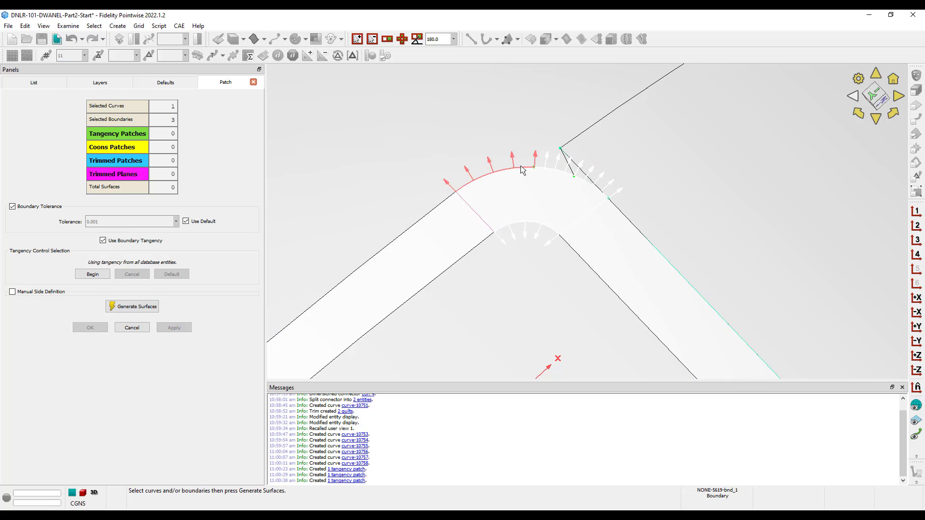
click(522, 168)
click(467, 204)
click(144, 308)
click(171, 327)
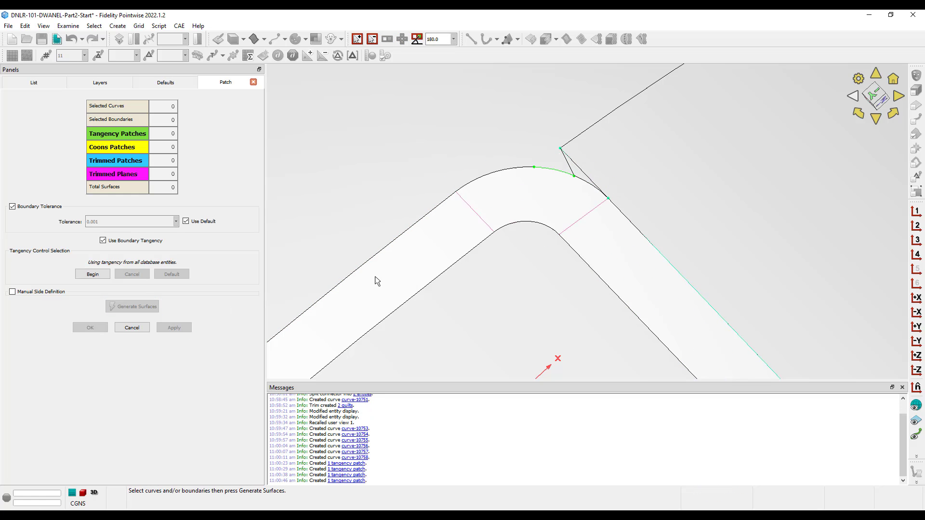
Patch the remaining straight gap from the trimmed rounded corner to the symmetry plane, using its end curves and two long boundaries.
click(462, 210)
click(445, 201)
click(472, 250)
scroll(553, 268, down, 10)
scroll(418, 332, up, 8)
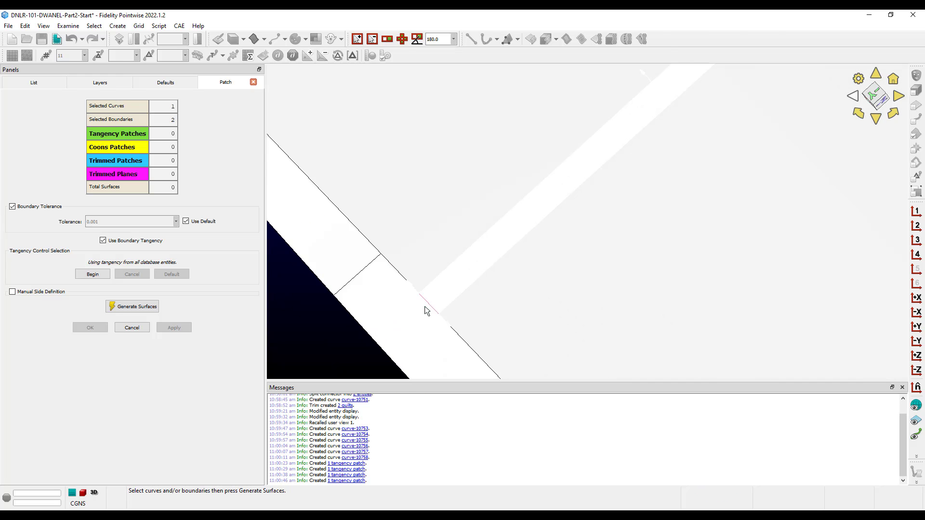
click(132, 306)
click(90, 328)
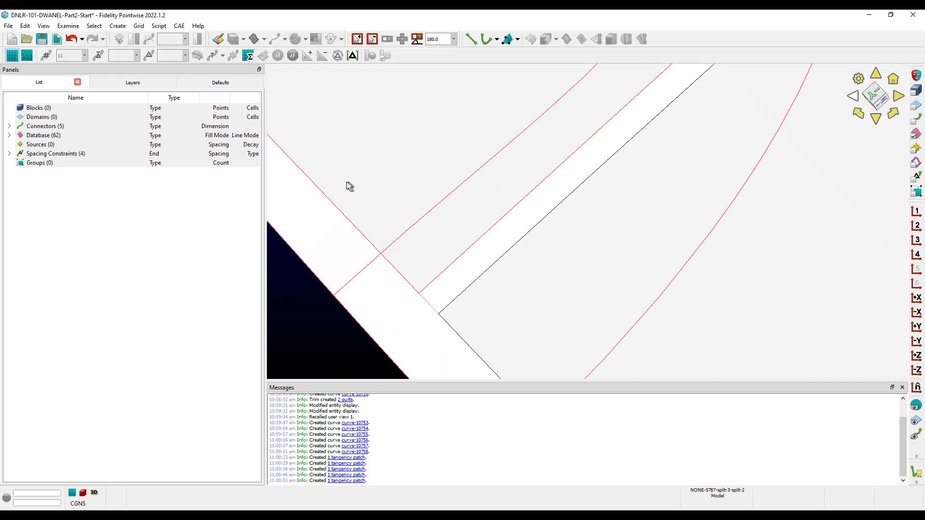
Assemble all models and patch surfaces with the default 0.001 edge tolerance, and inspect the assembled boundaries in saved views 2 and 3.
key(1)
click(117, 25)
mouse_move(154, 112)
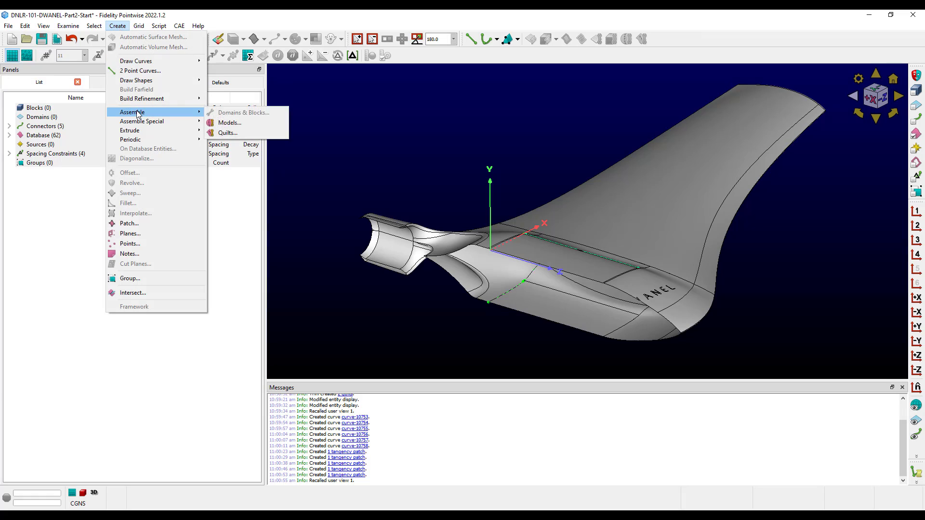
click(234, 123)
key(ctrl+a)
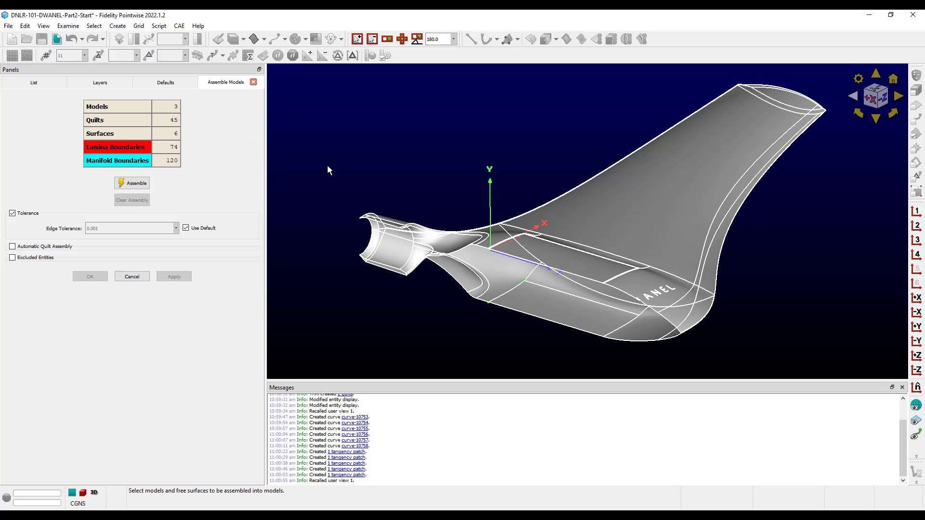
click(131, 184)
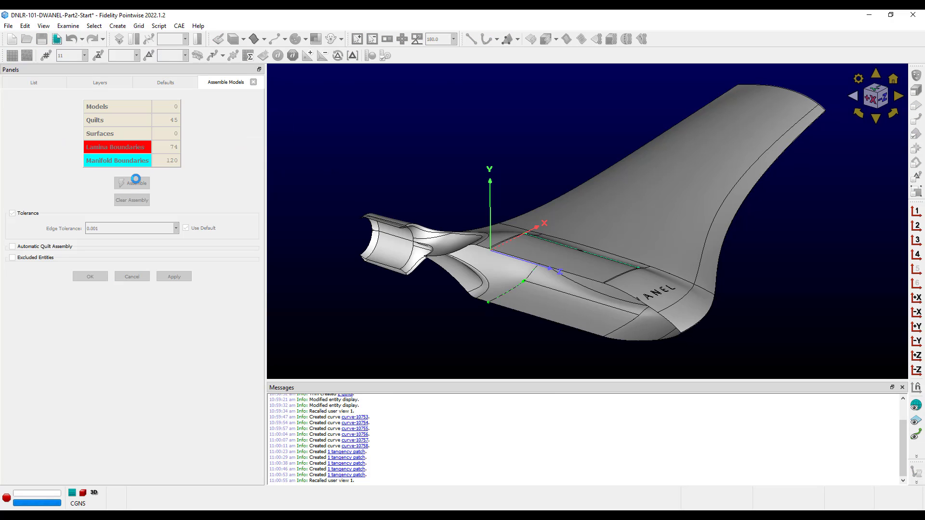
key(ctrl+2)
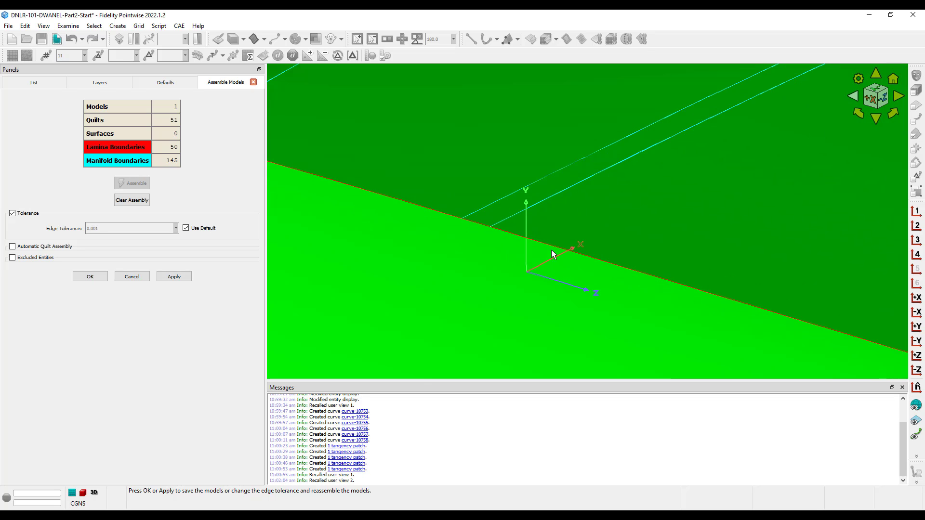
key(ctrl+3)
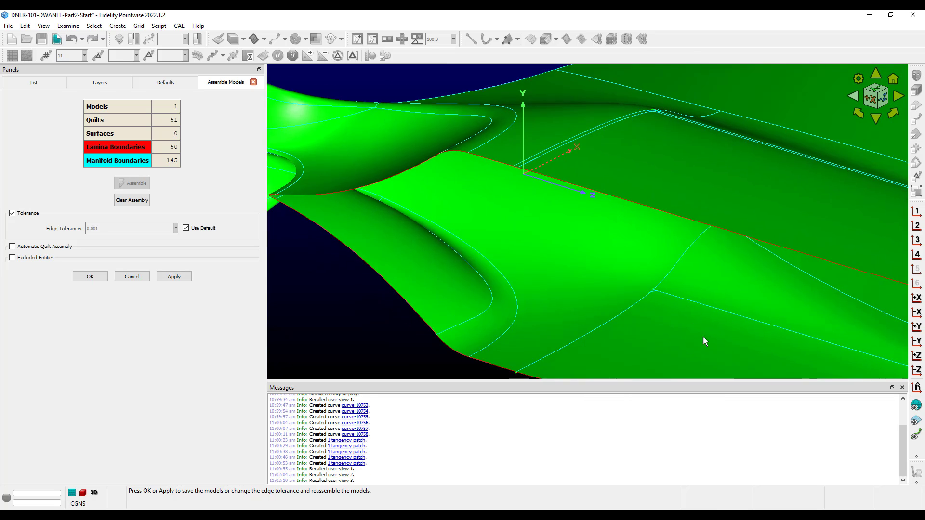